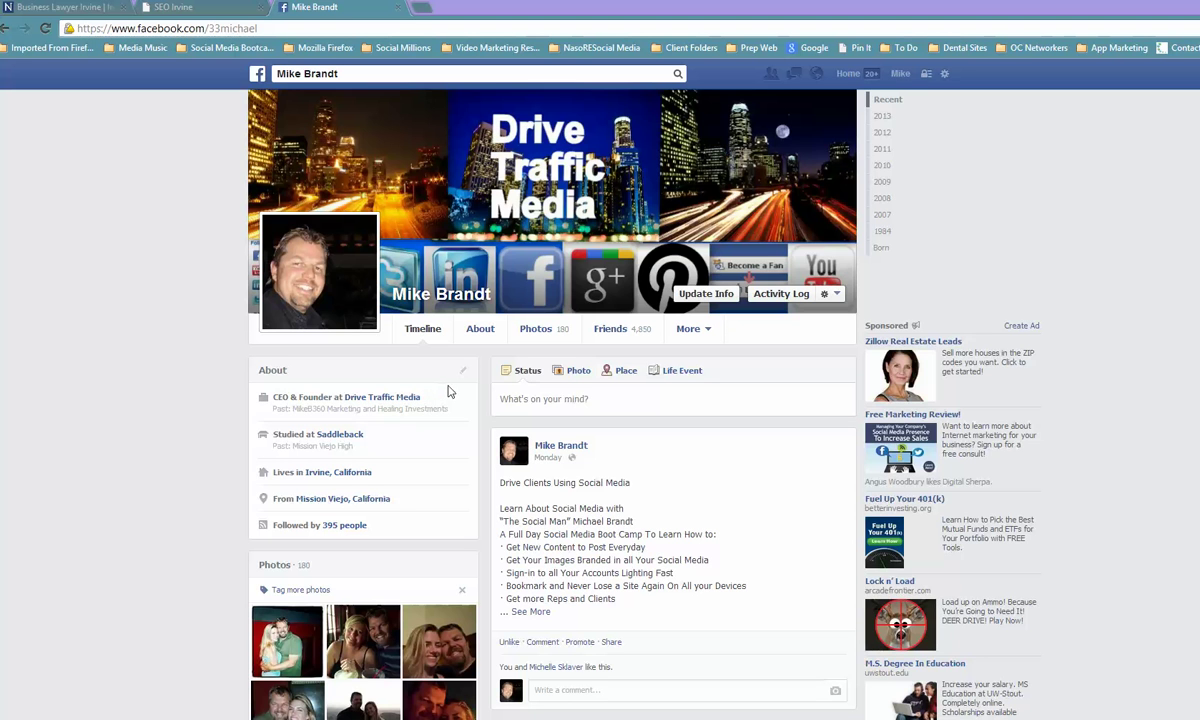
Switch from the SEO Irvine tab to the naso-law.com business law firm website.
left_click(175, 7)
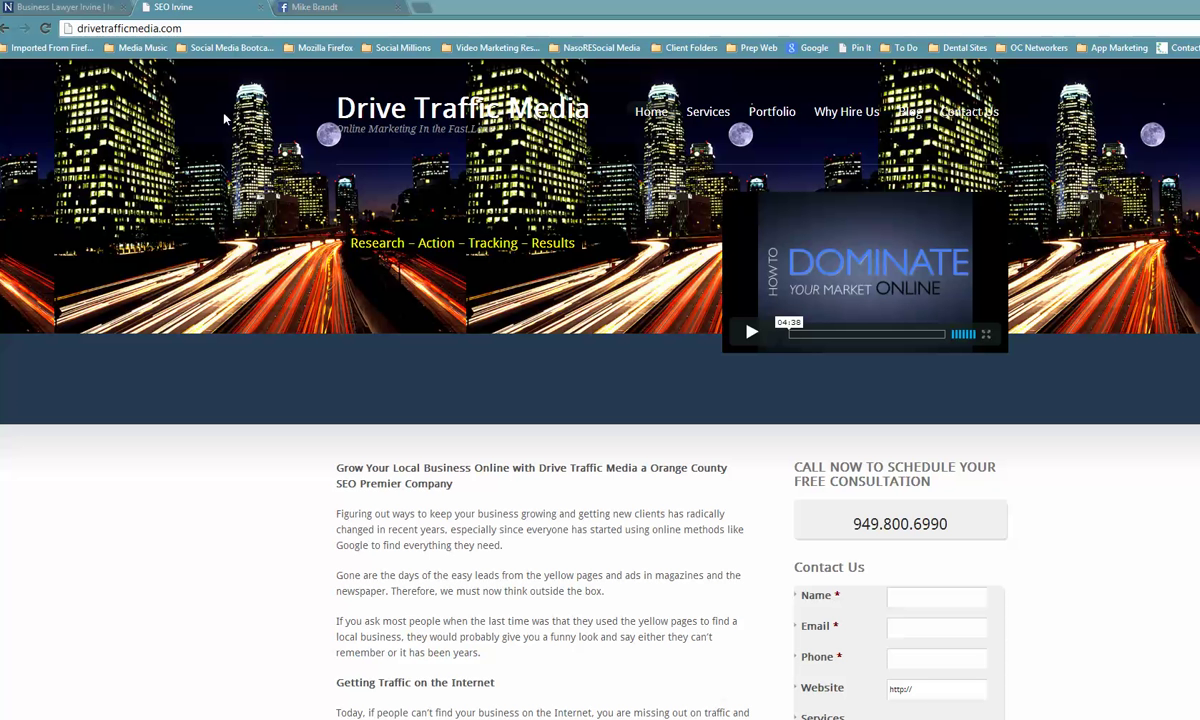
left_click(83, 12)
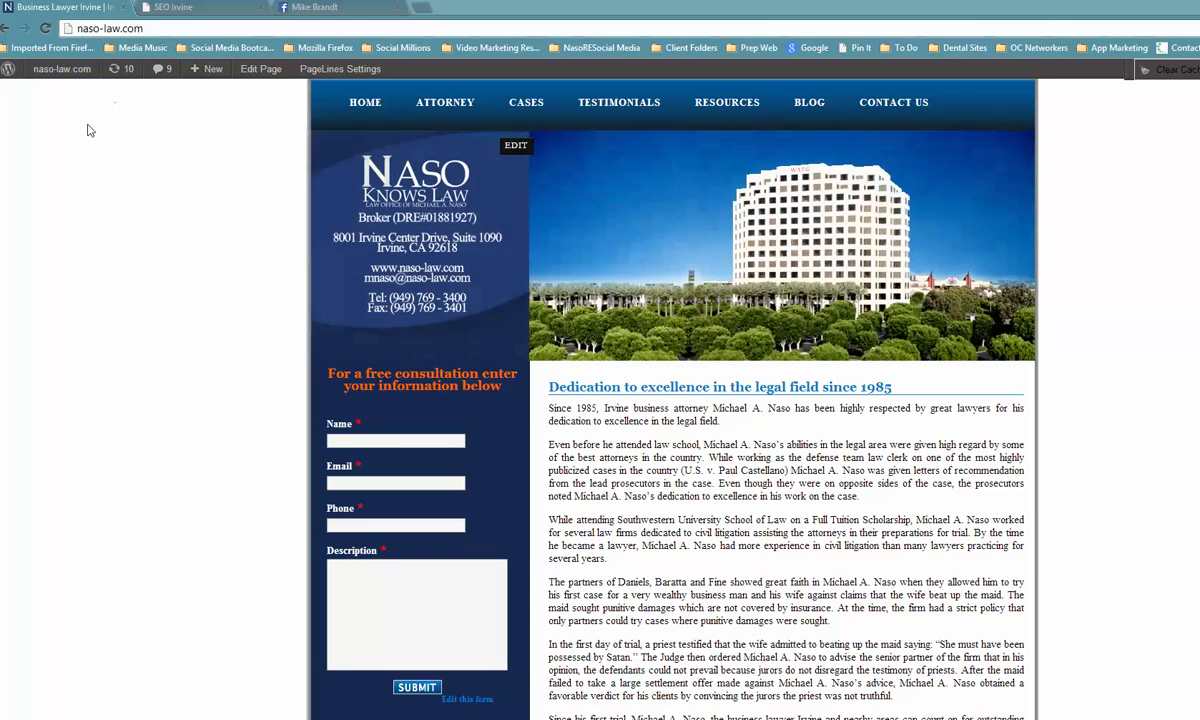
Go through the Dashboard to Posts and open 'DEADLY SINS OF BUSINESS OWNERS… Part 1' for editing.
mouse_move(60, 75)
mouse_move(203, 75)
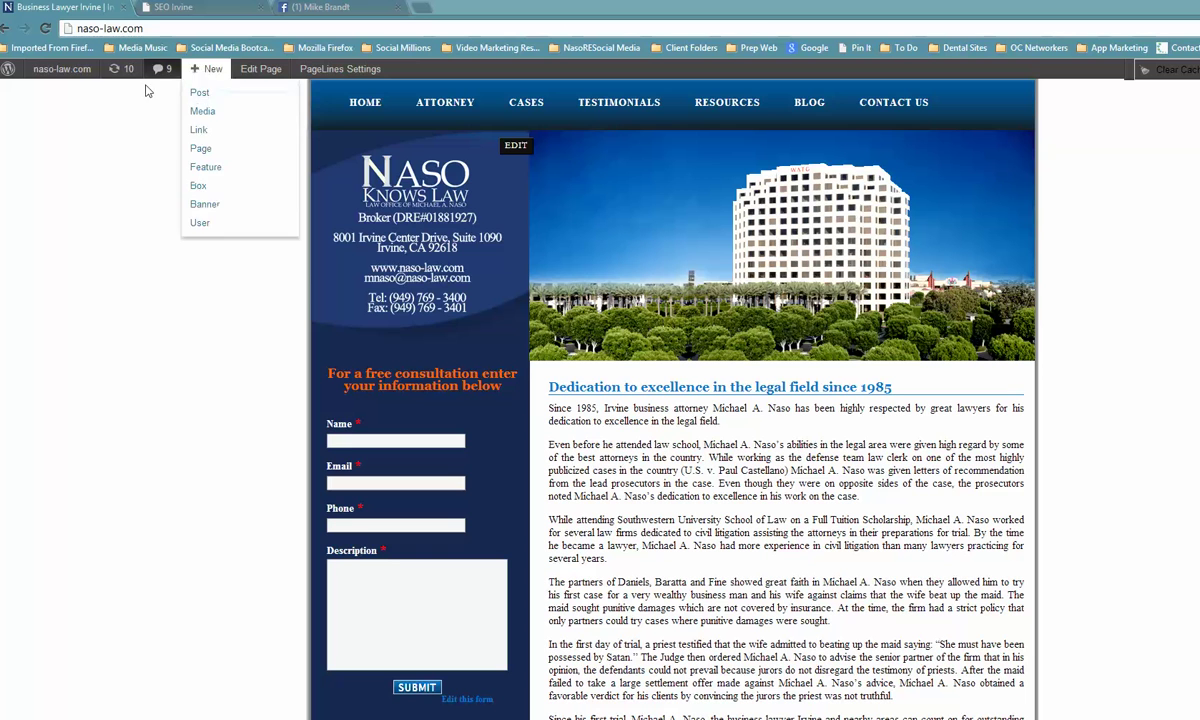
left_click(59, 92)
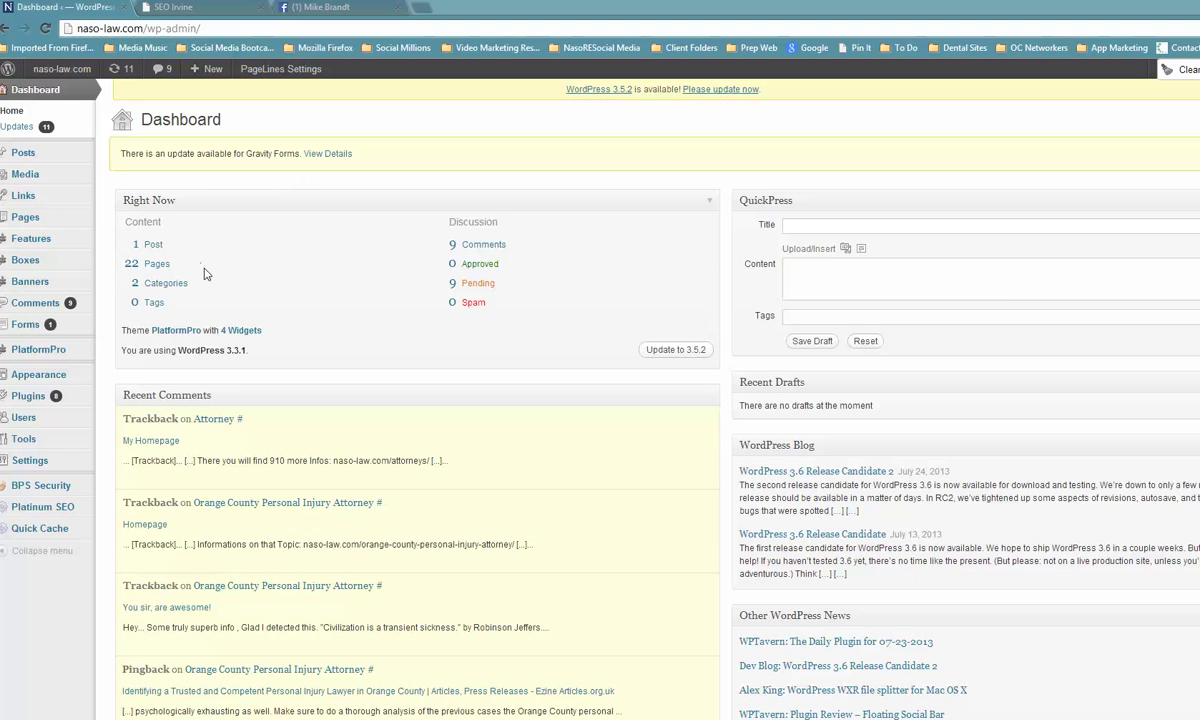
left_click(29, 158)
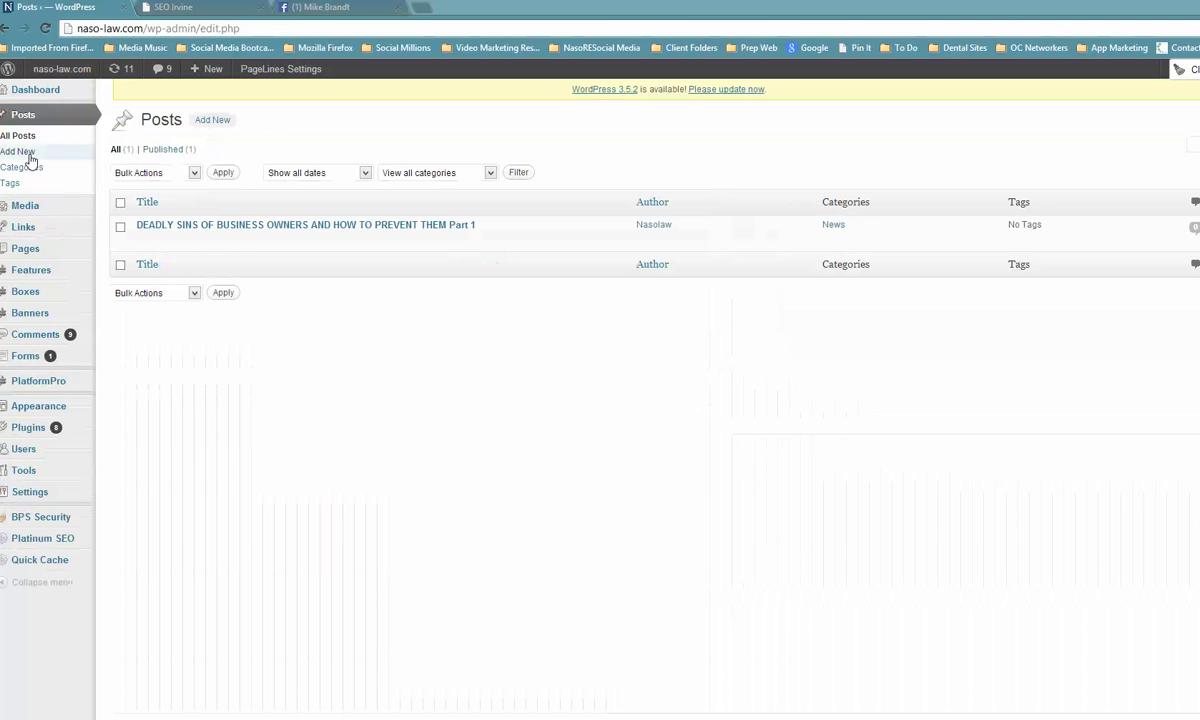
left_click(249, 229)
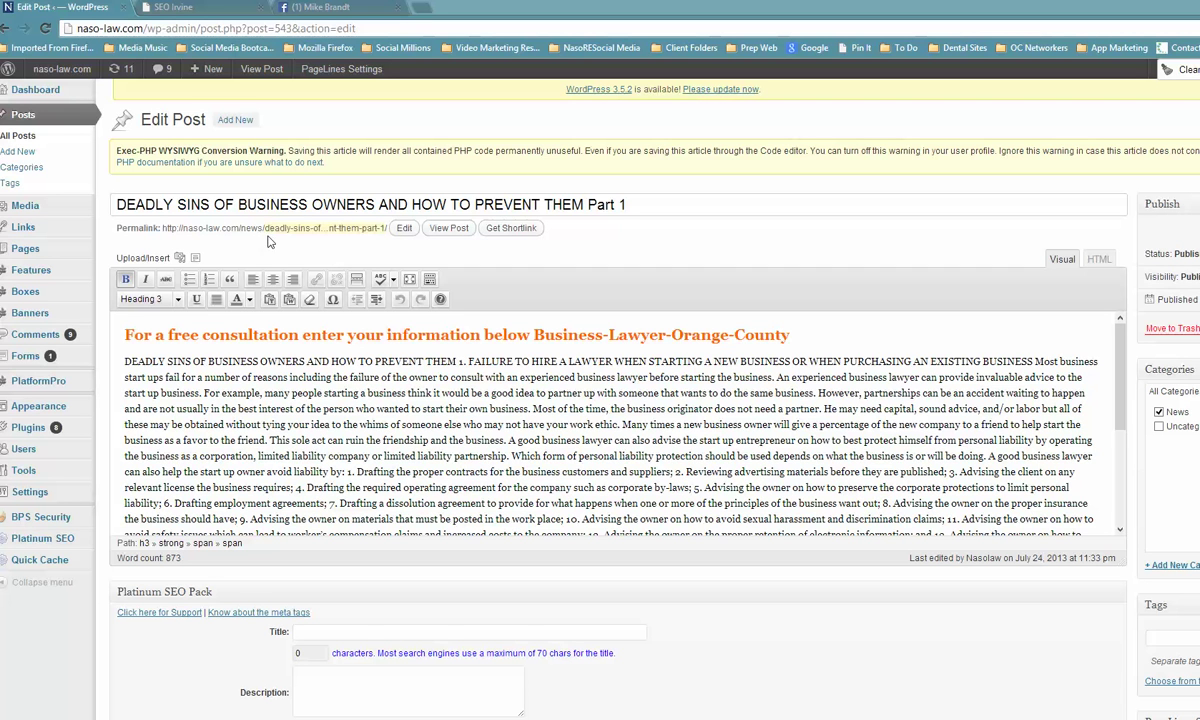
Cut the old permalink slug and paste it after the orange heading.
left_click(403, 229)
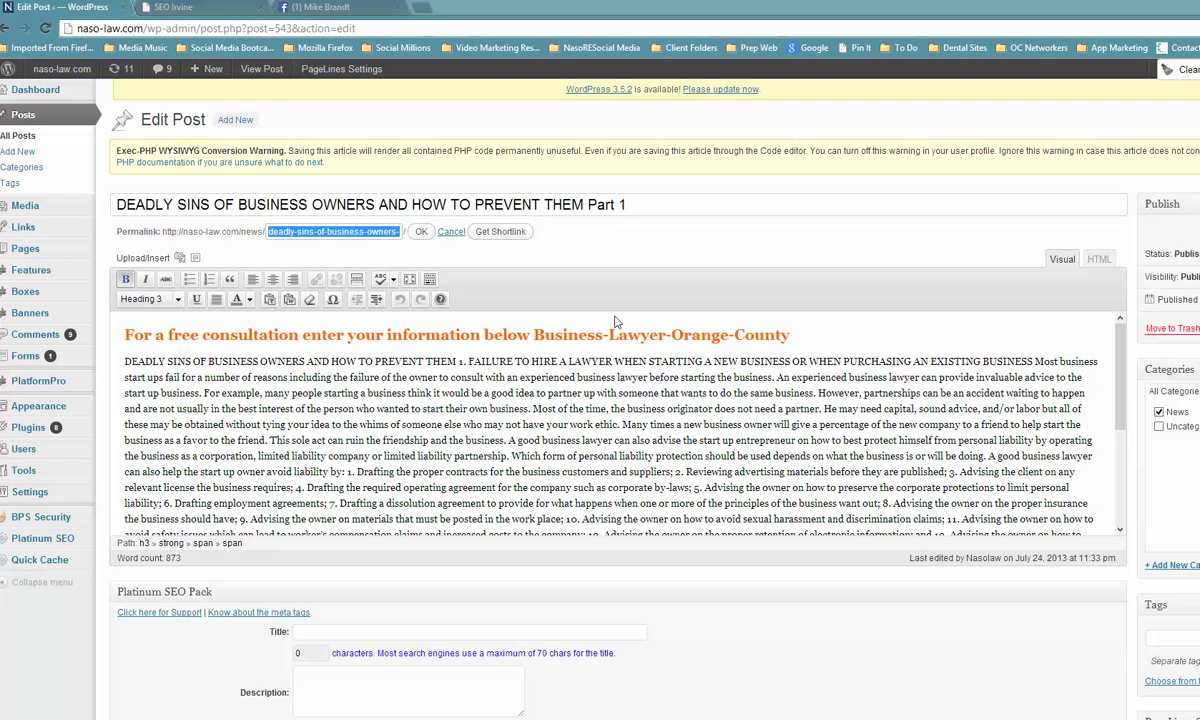
left_click_drag(557, 337, 796, 340)
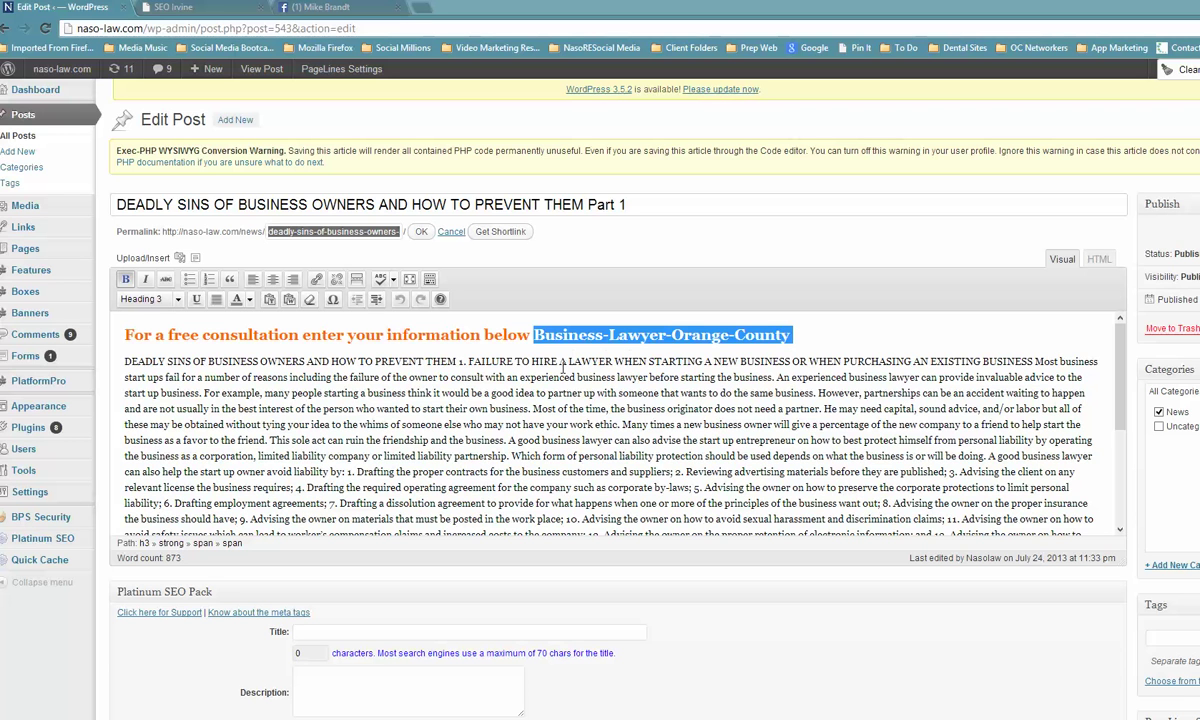
right_click(360, 233)
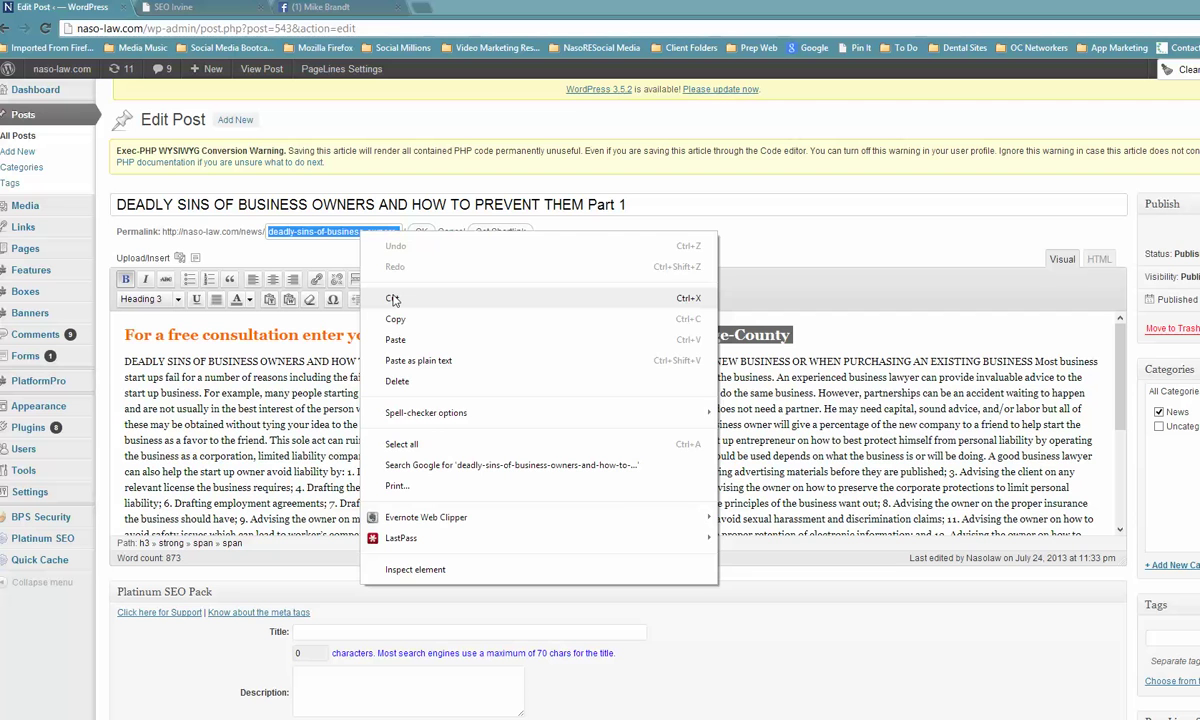
left_click(393, 300)
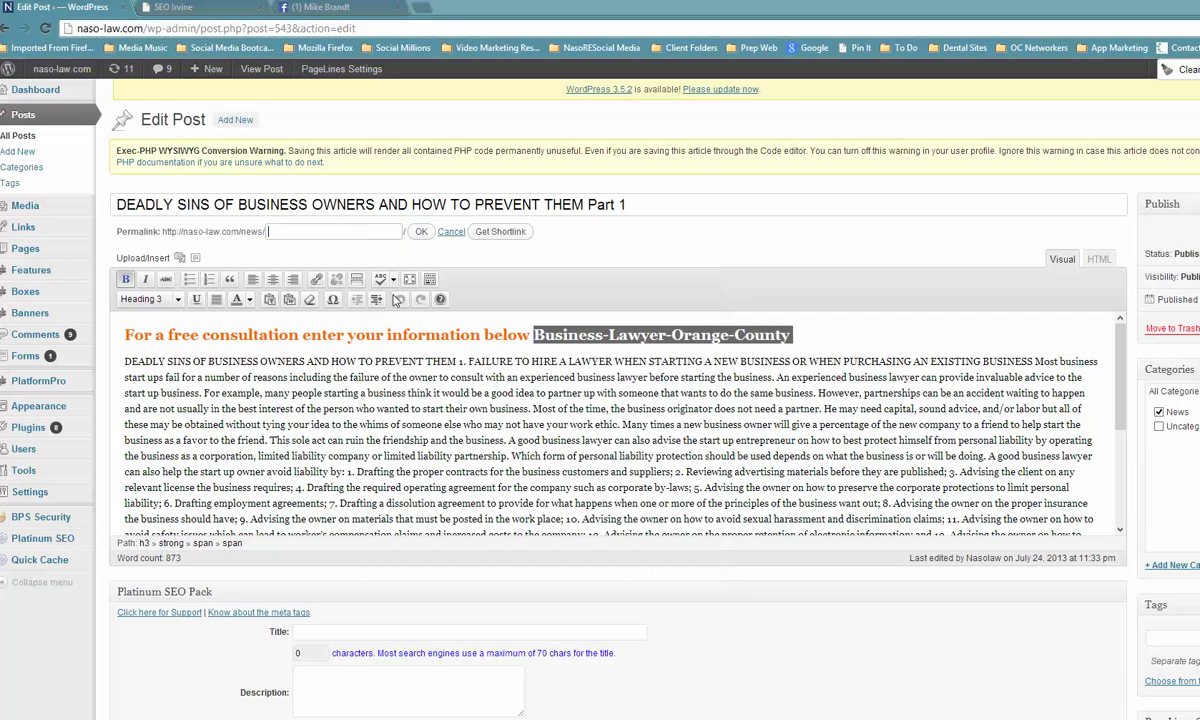
left_click(840, 336)
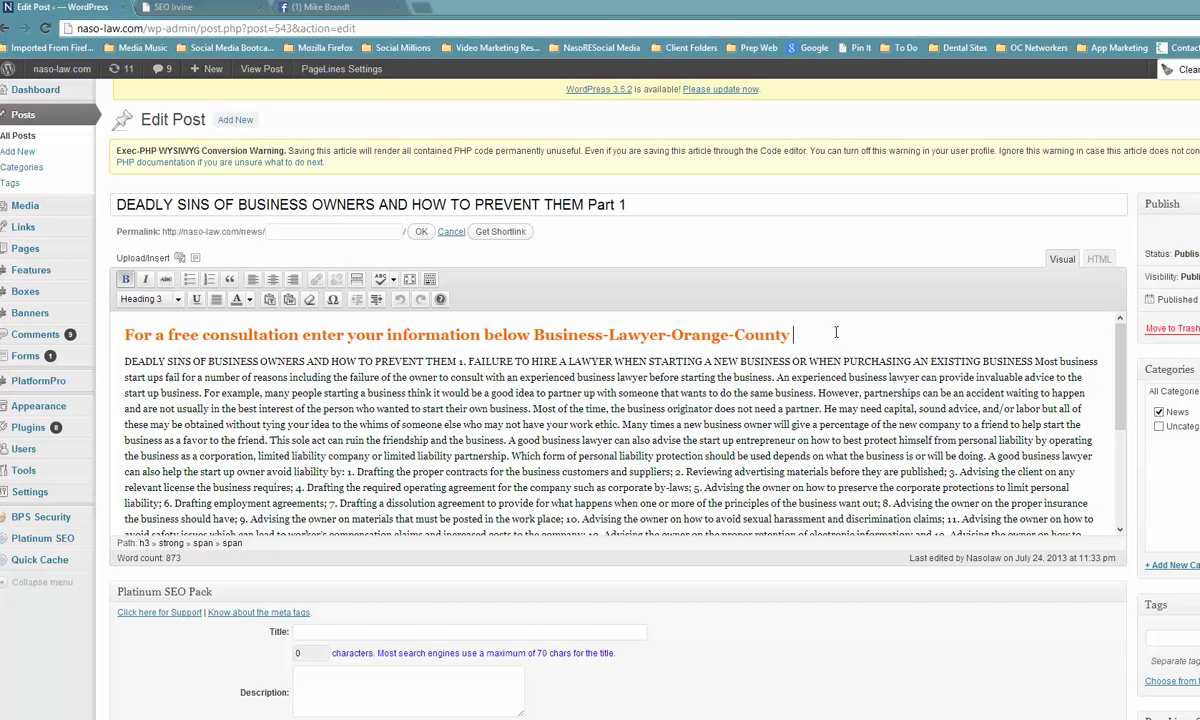
key("ctrl+v")
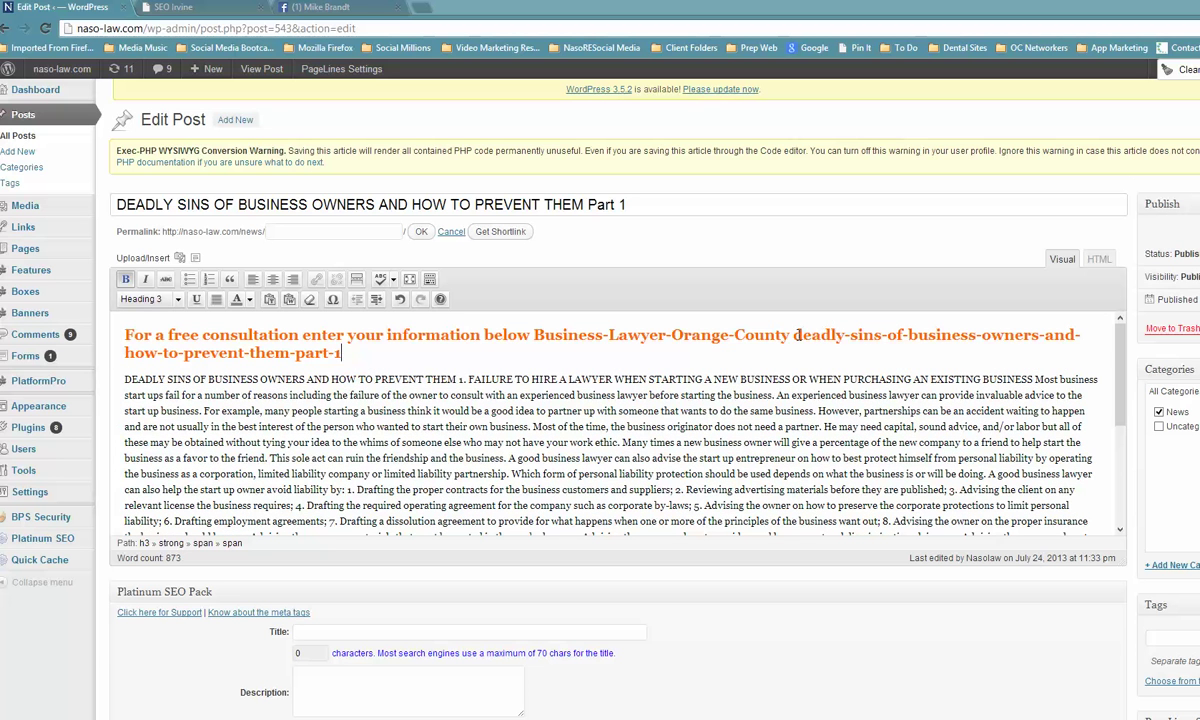
Copy Business-Lawyer-Orange-County from the heading and save it as the new permalink slug.
left_click_drag(792, 336, 500, 320)
right_click(560, 345)
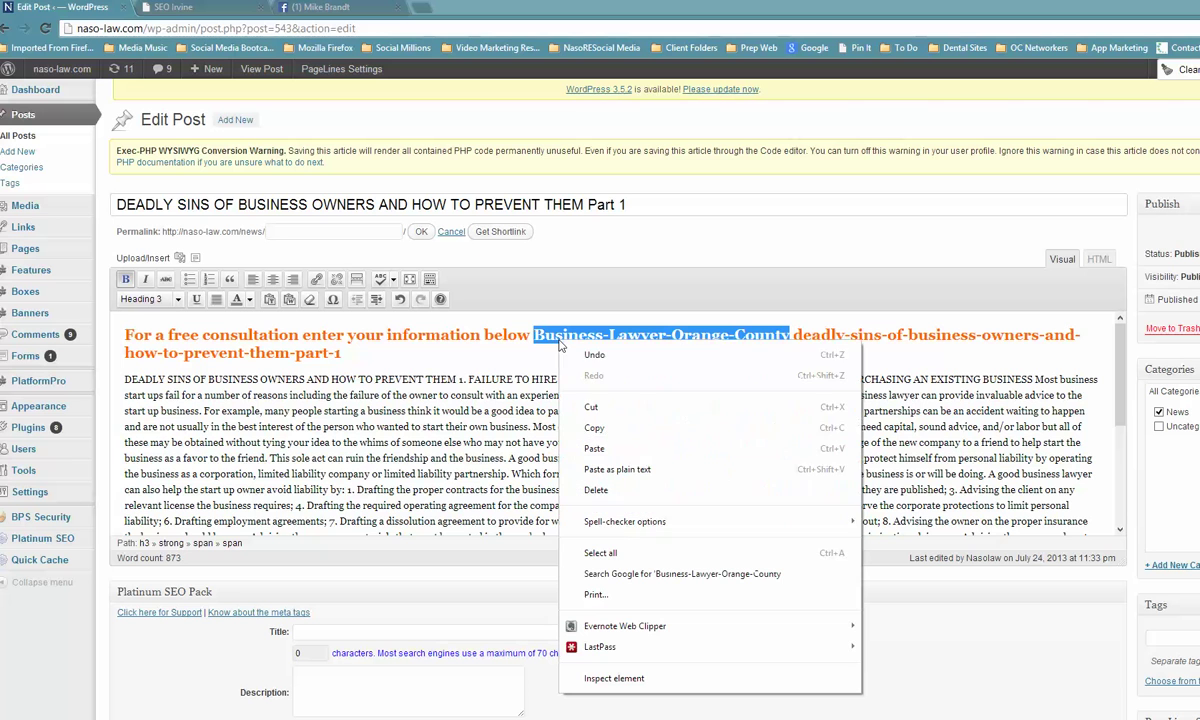
left_click(595, 428)
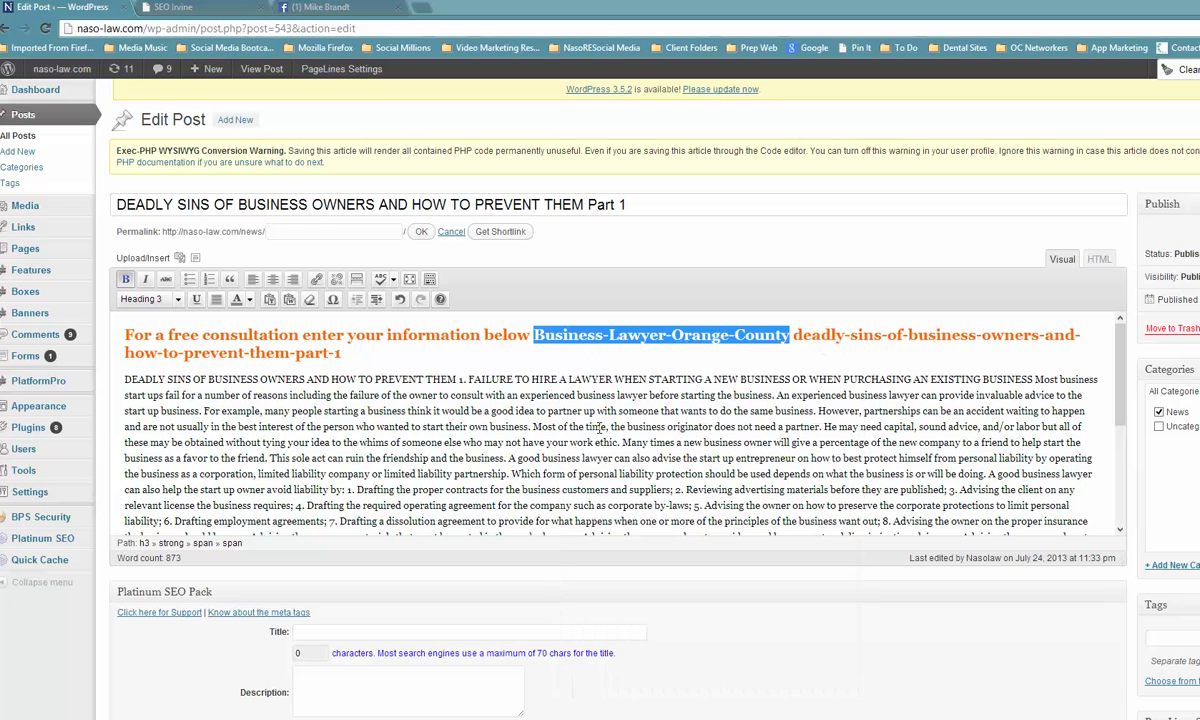
left_click(337, 230)
right_click(337, 230)
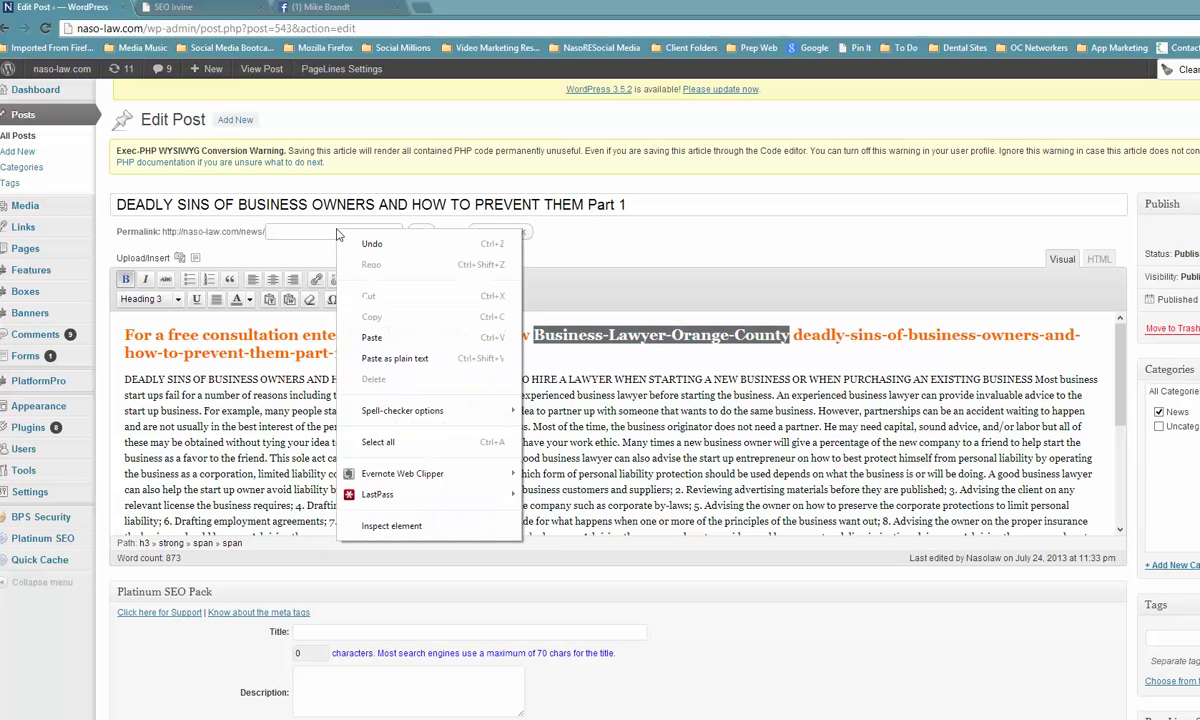
left_click(357, 317)
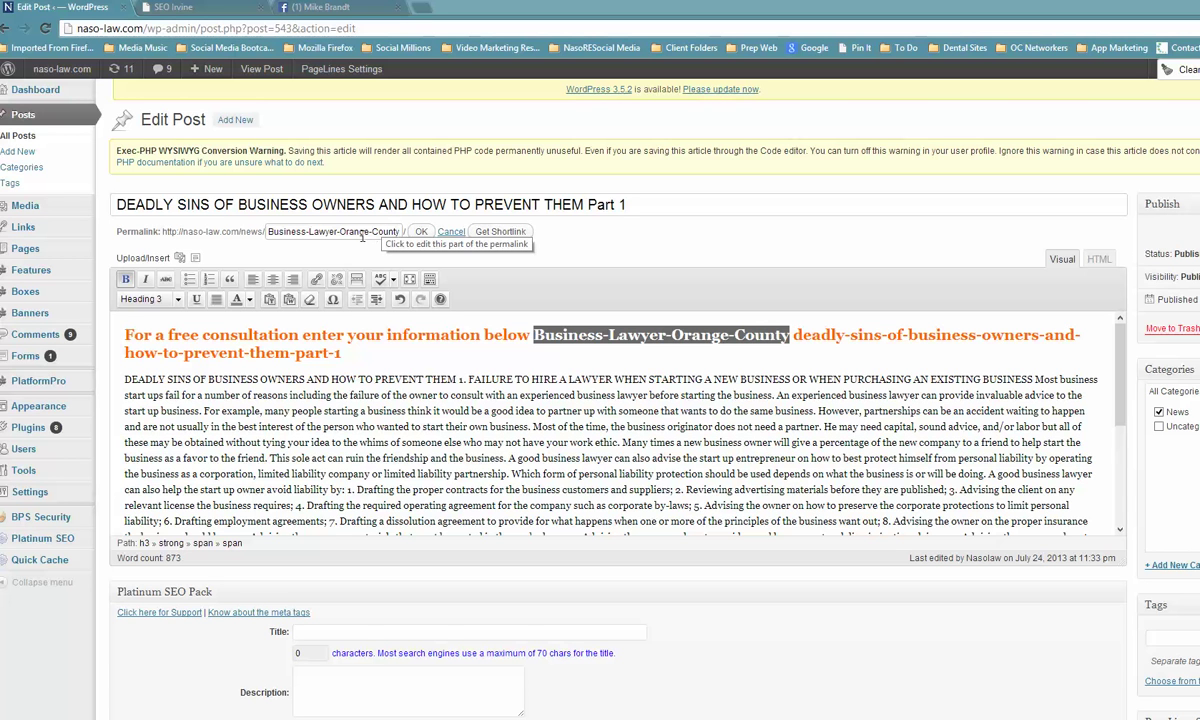
left_click(419, 233)
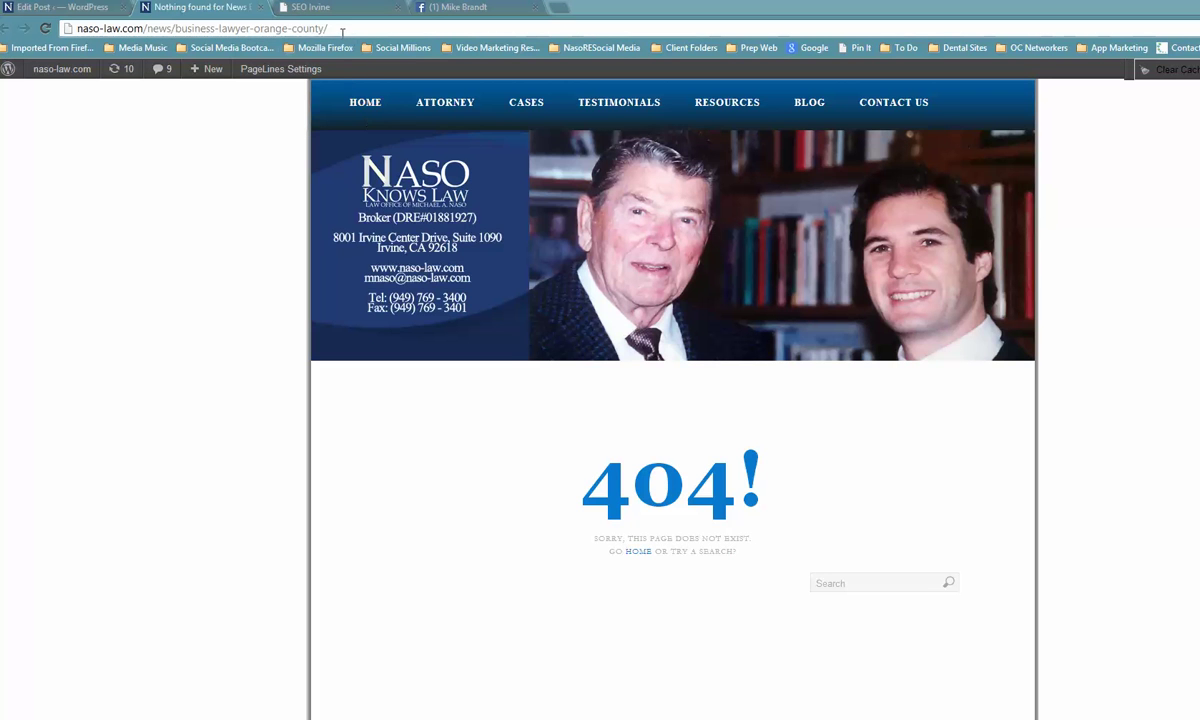
Select the slug in the 404 page's address bar, then flip to SEO Irvine and back.
left_click_drag(342, 32, 185, 31)
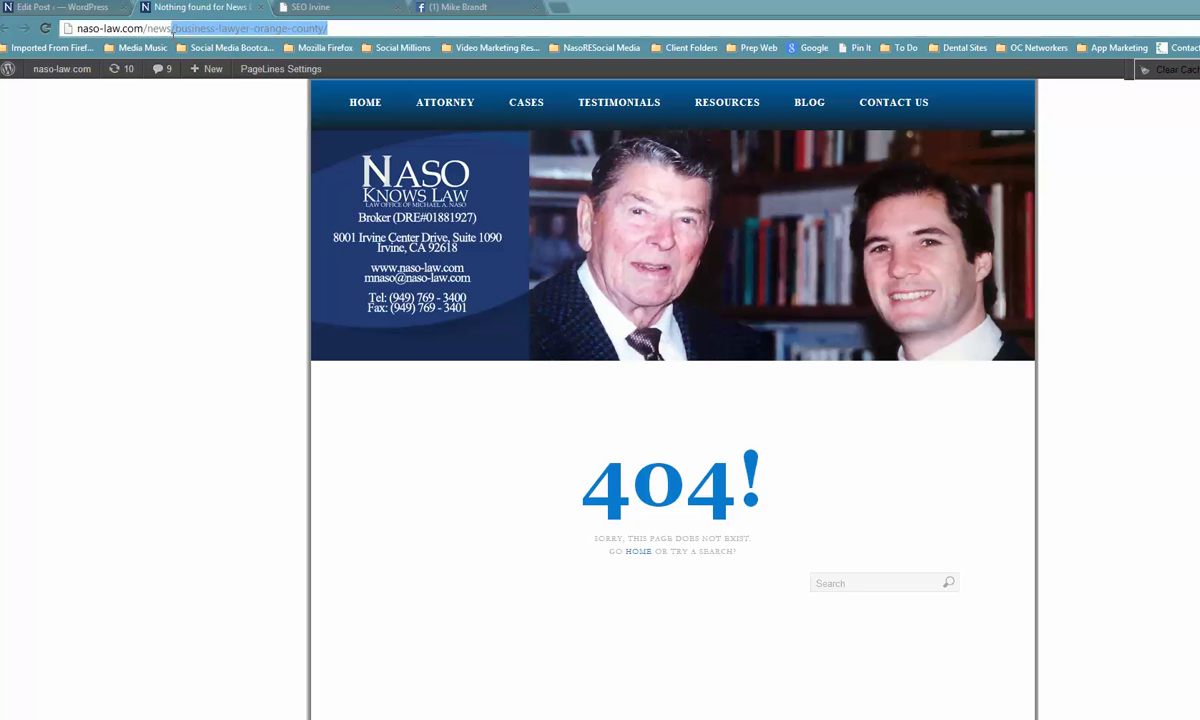
left_click_drag(173, 31, 321, 30)
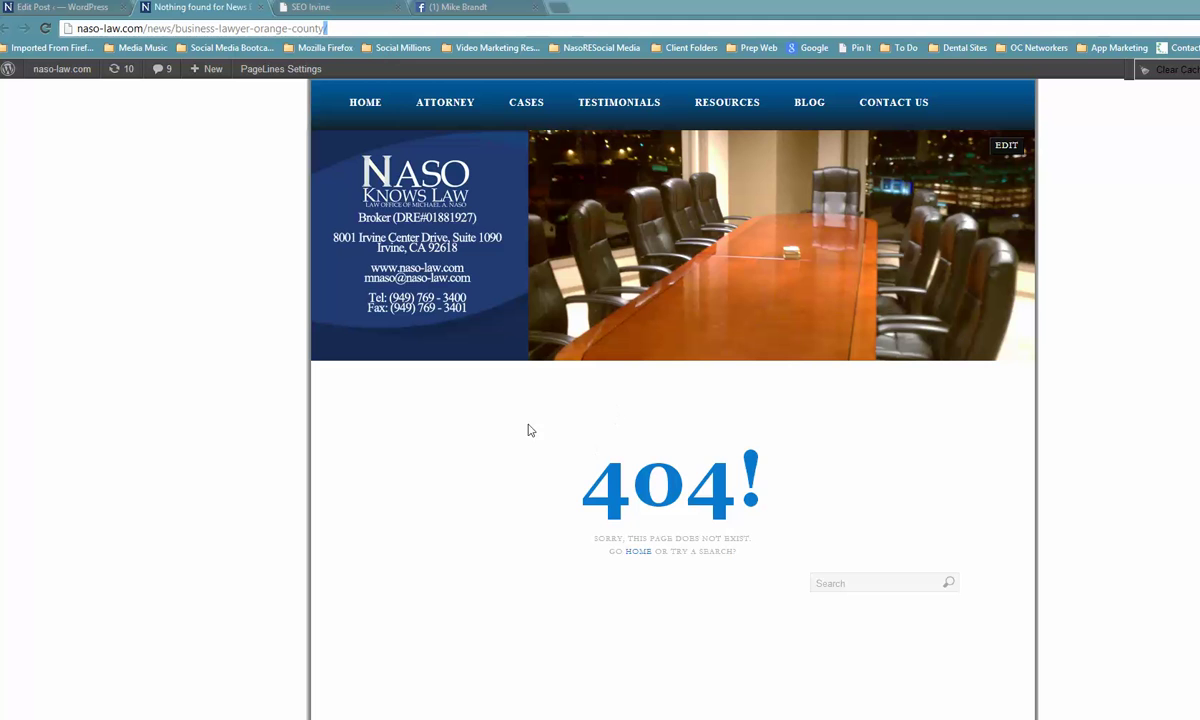
left_click(390, 9)
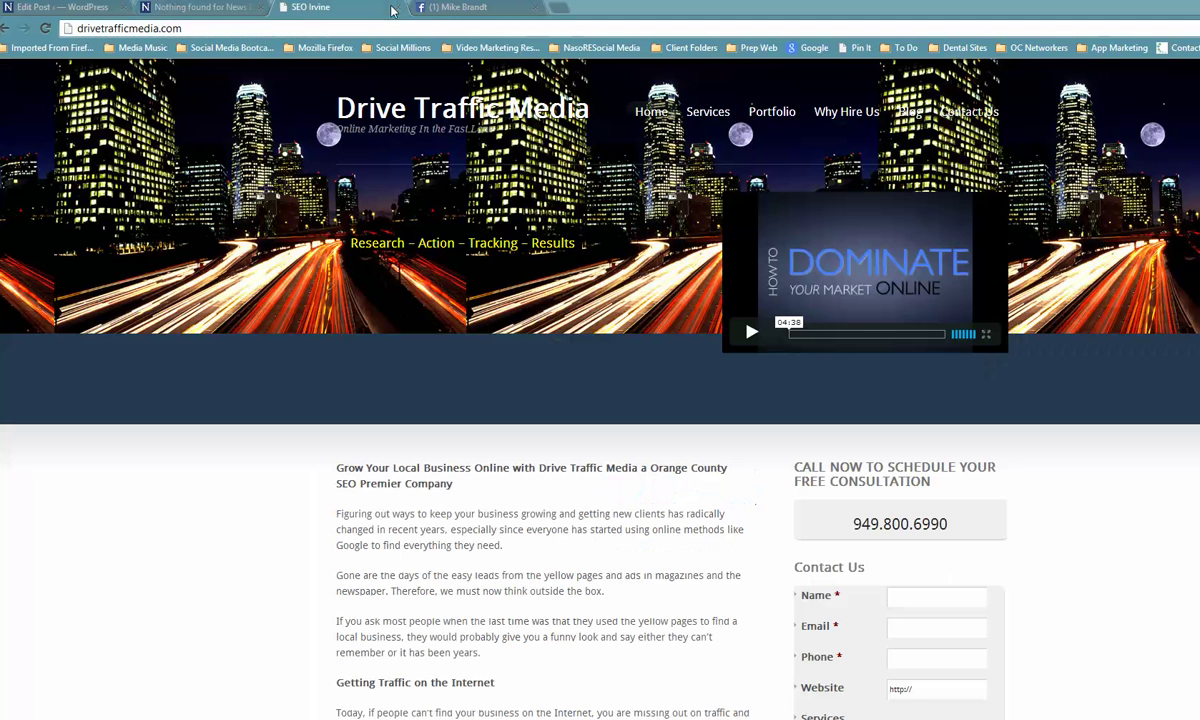
left_click(228, 12)
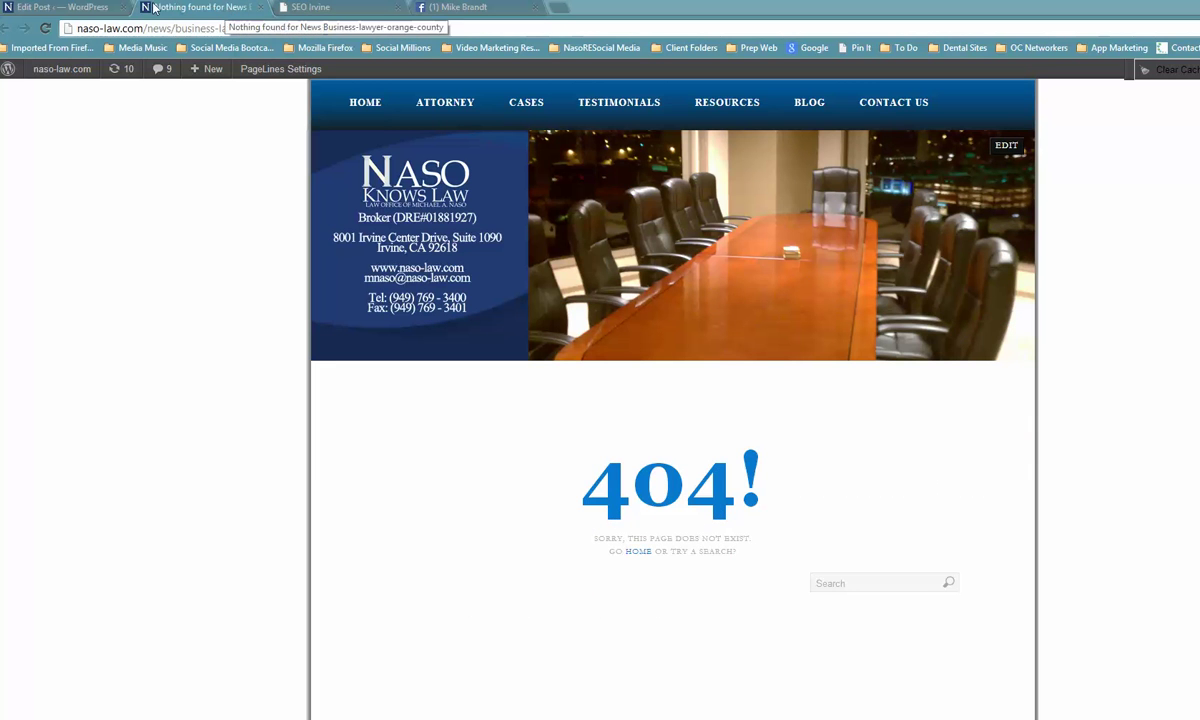
Paste Business-Lawyer-Orange-County after 'Part 1' in the post title.
left_click(96, 8)
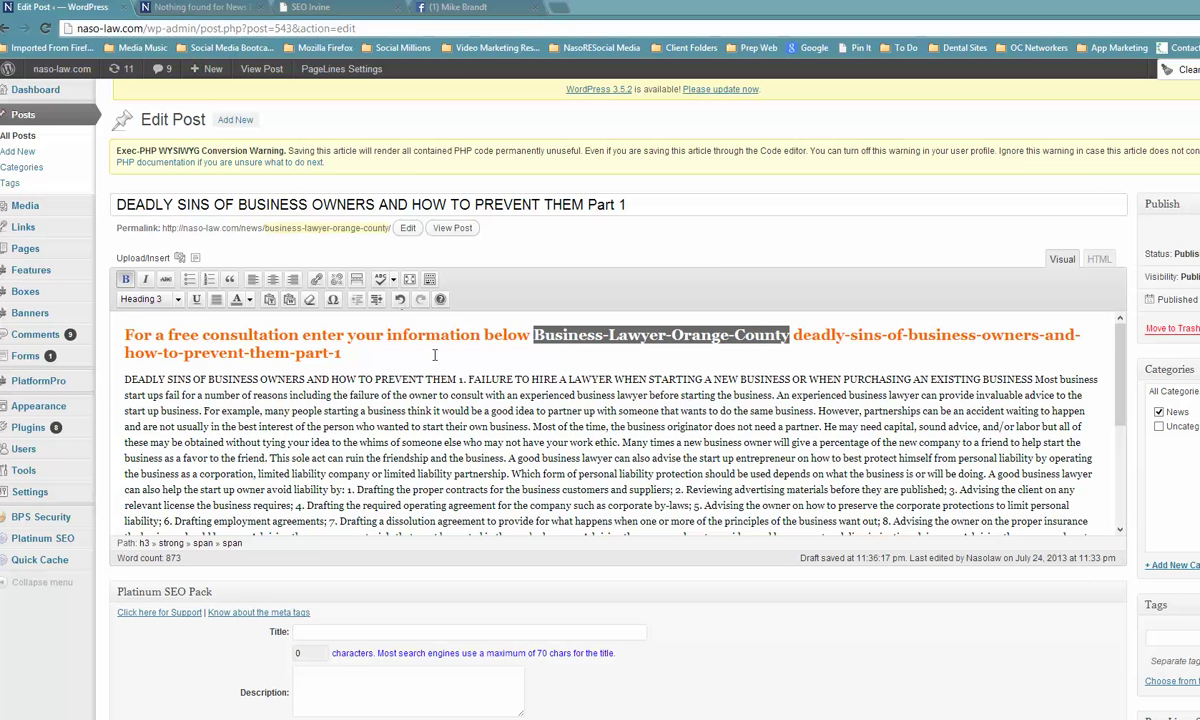
right_click(786, 335)
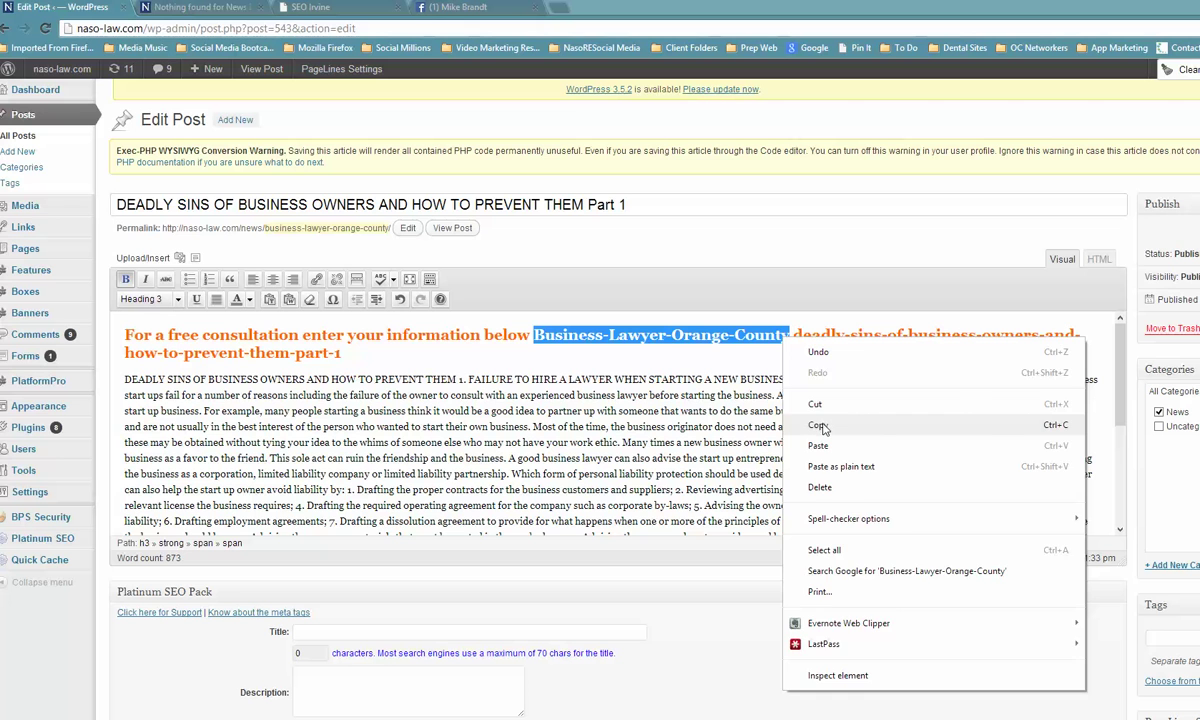
left_click(818, 427)
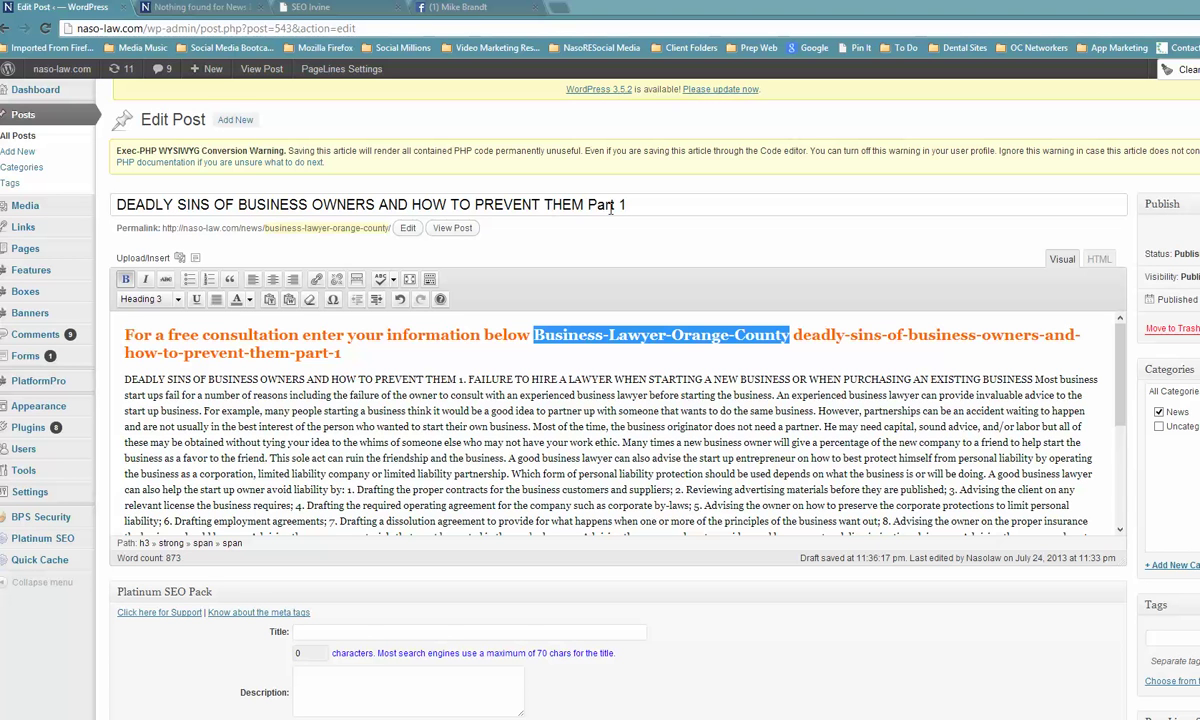
left_click(645, 206)
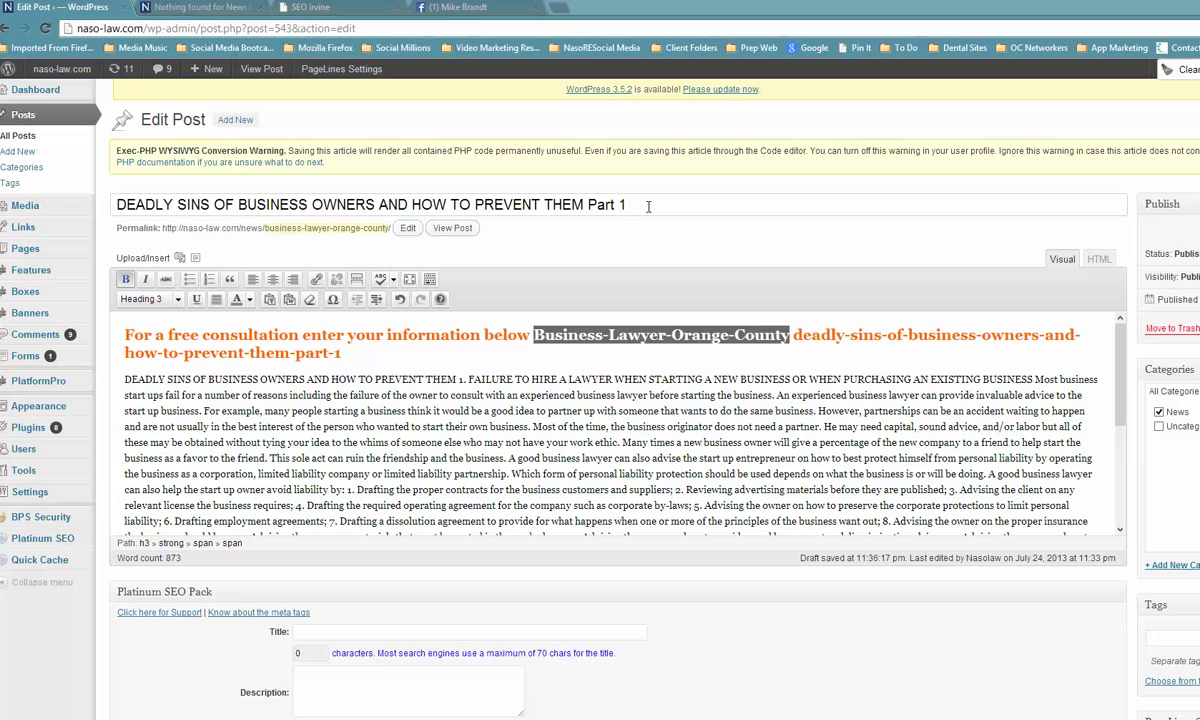
right_click(649, 205)
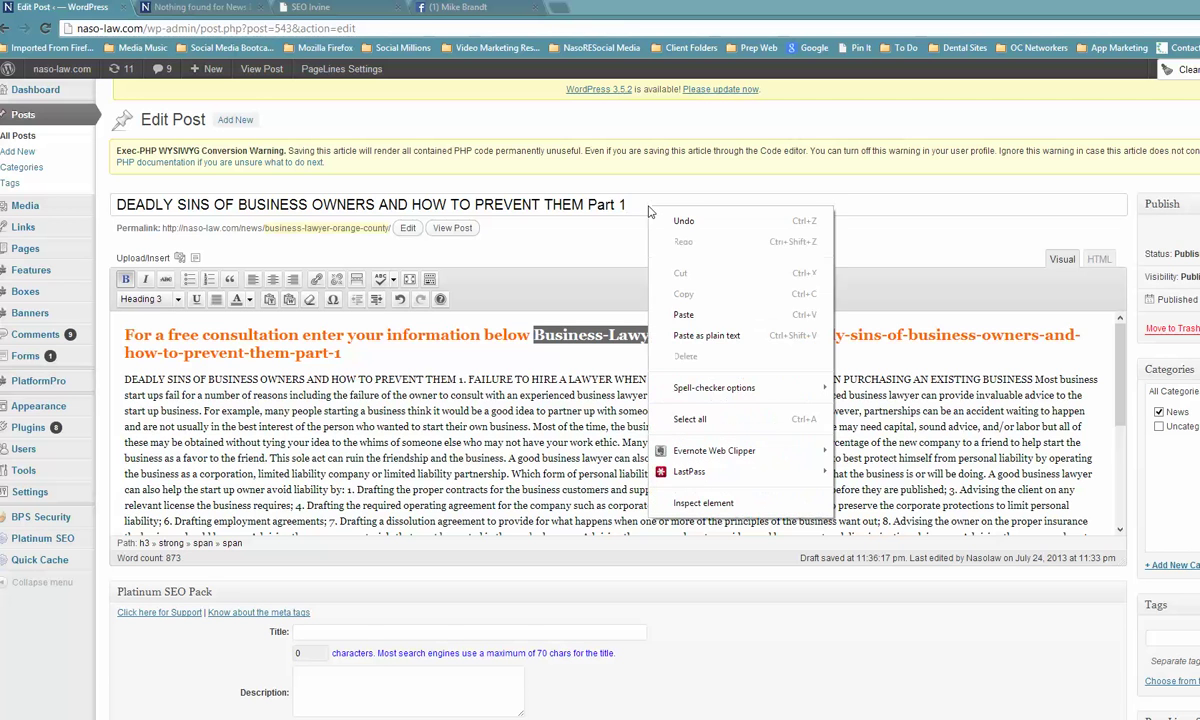
left_click(632, 303)
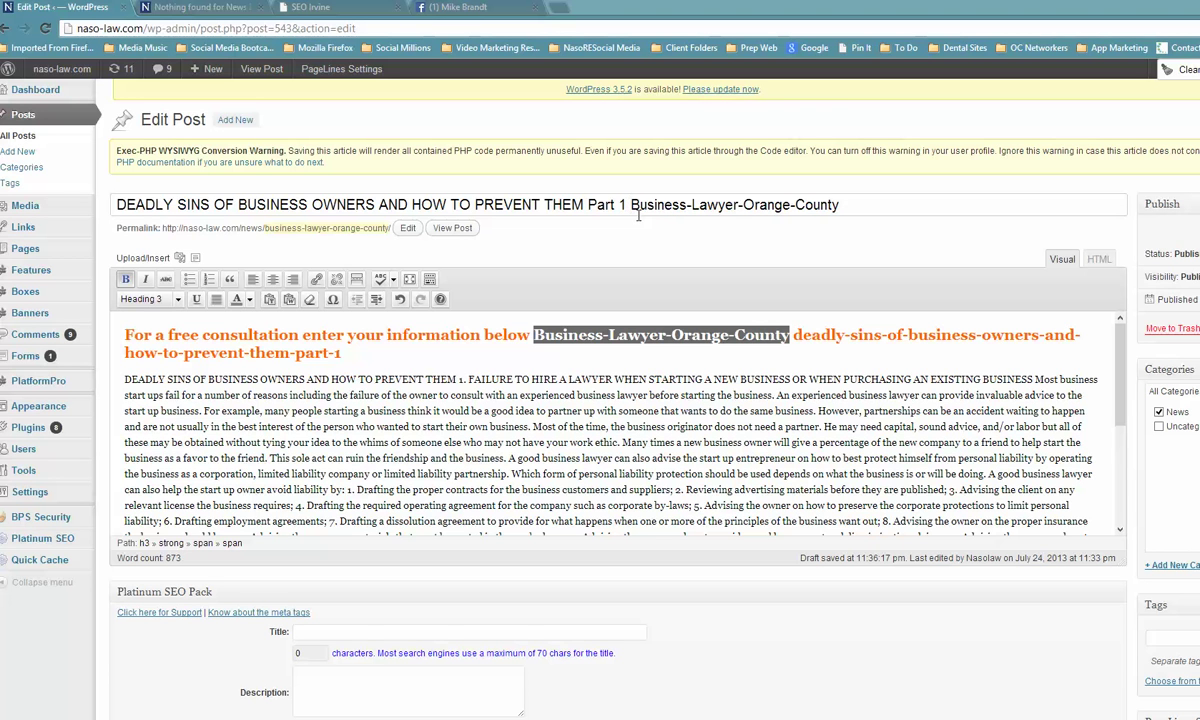
Reword the title ending to 'From a Business Lawyer in Orange-County' and select 'in'.
type("f")
key("BackSpace")
type("From ")
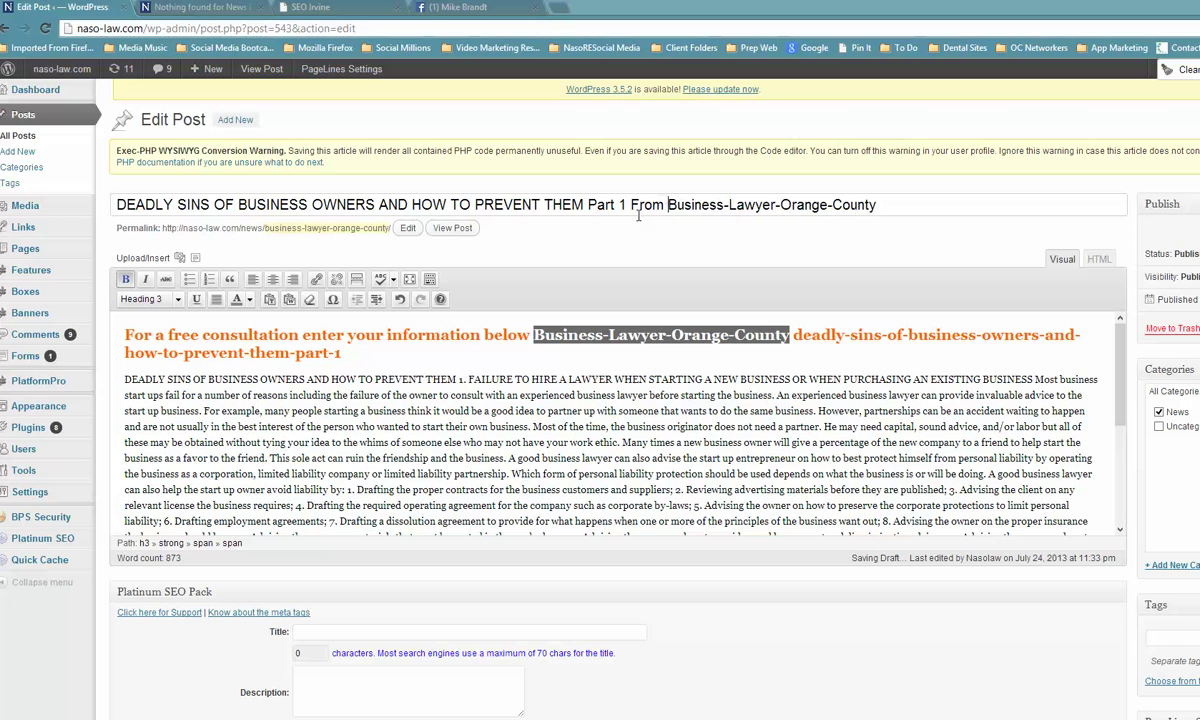
type("a")
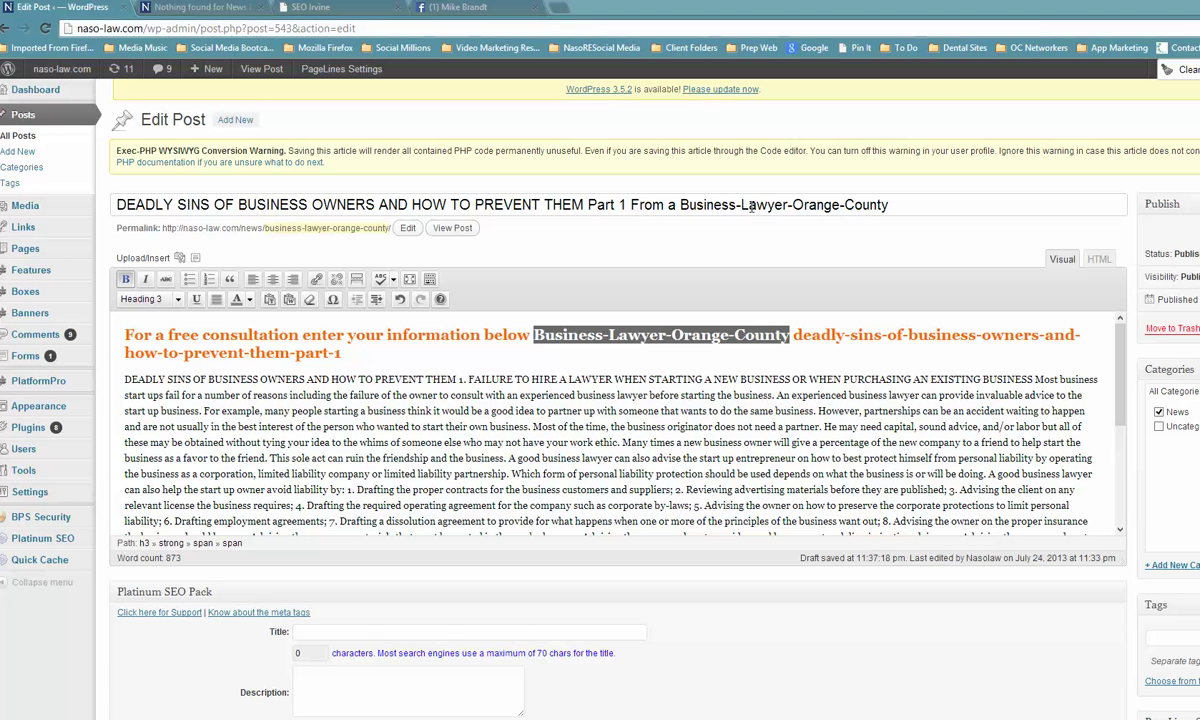
left_click(737, 205)
key("BackSpace")
left_click(783, 205)
key("BackSpace")
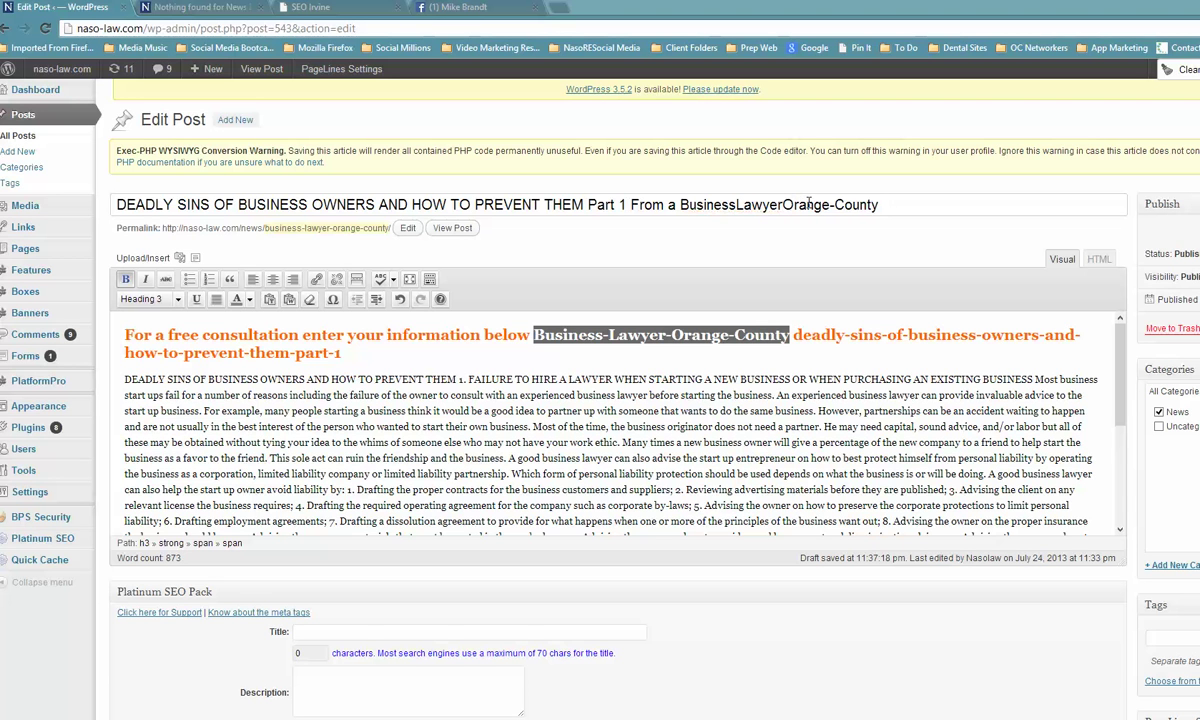
type("inb")
key("BackSpace")
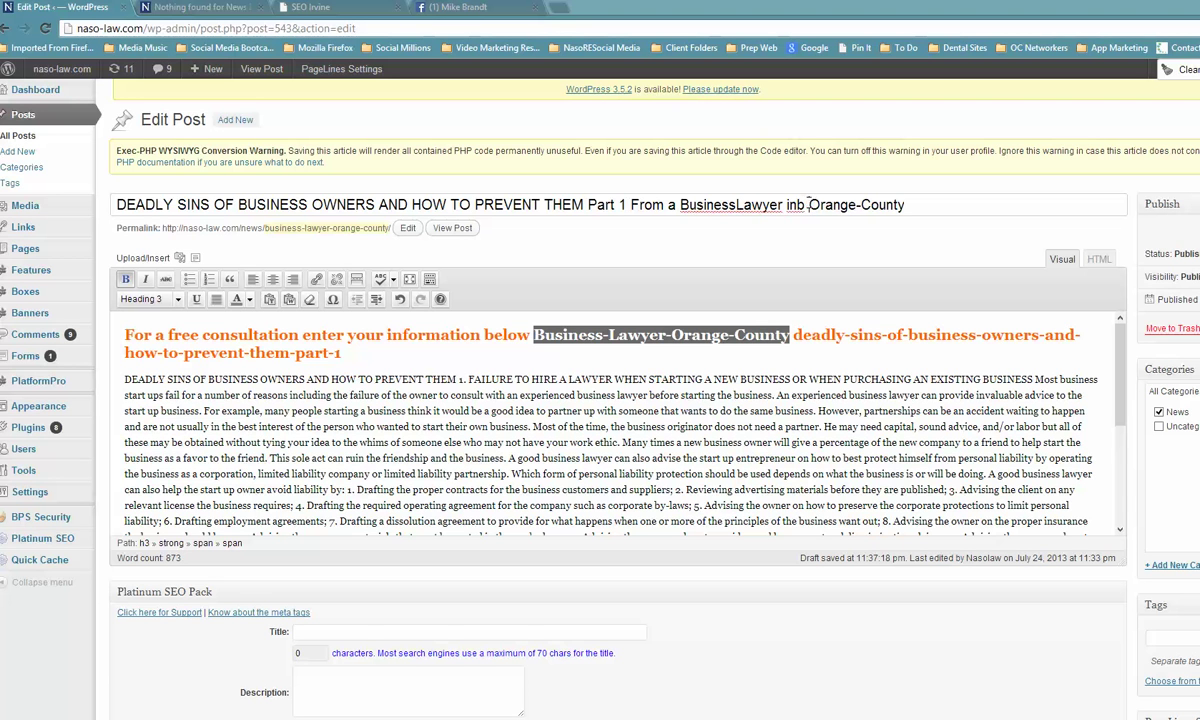
left_click(737, 212)
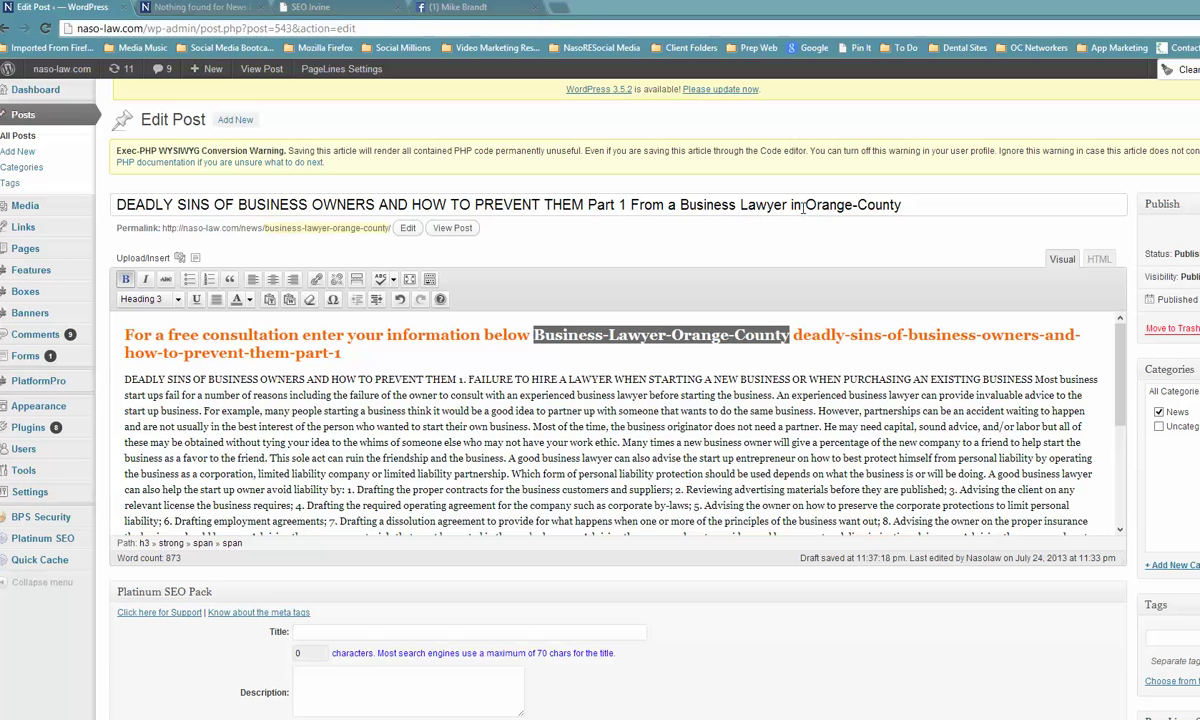
left_click_drag(791, 205, 801, 205)
scroll(717, 232, "down", 2)
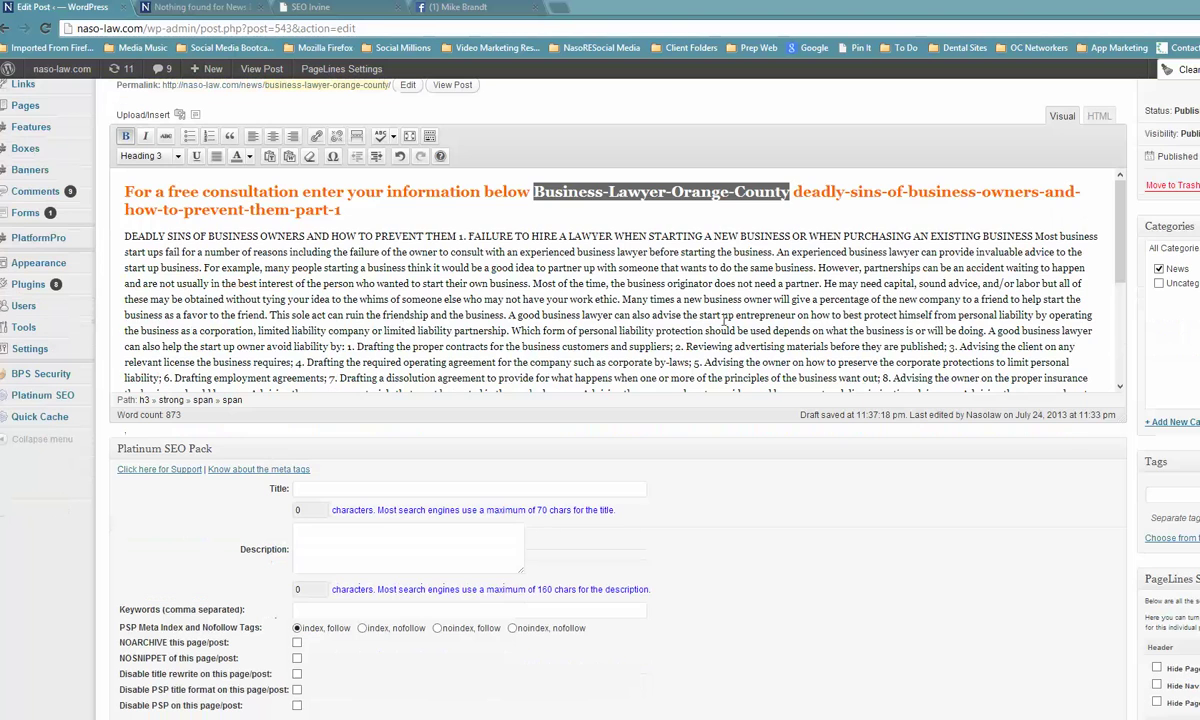
left_click_drag(1118, 237, 1118, 337)
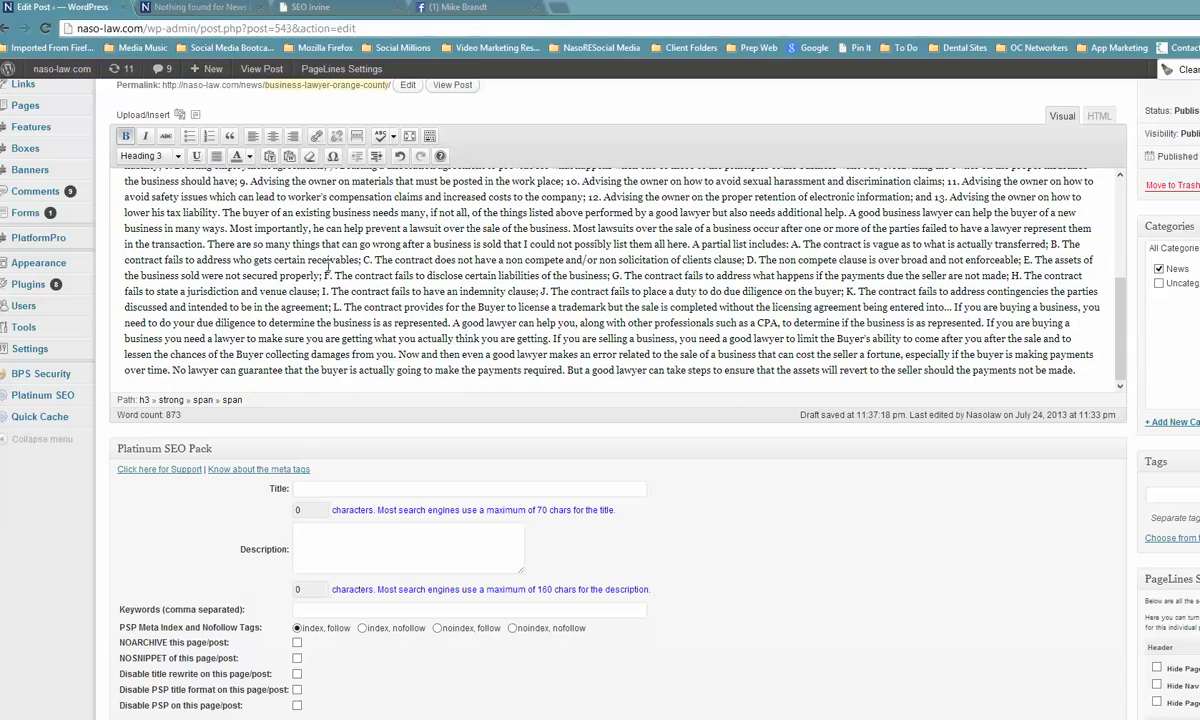
scroll(383, 232, "up", 10)
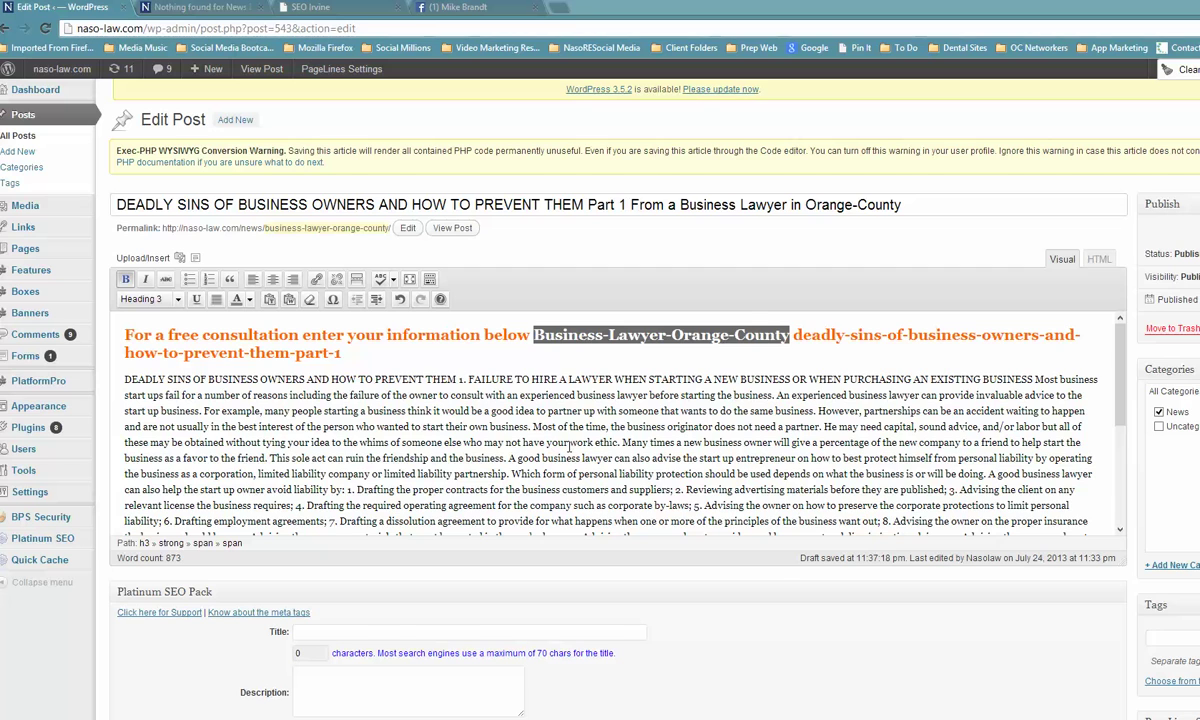
scroll(572, 448, "down", 10)
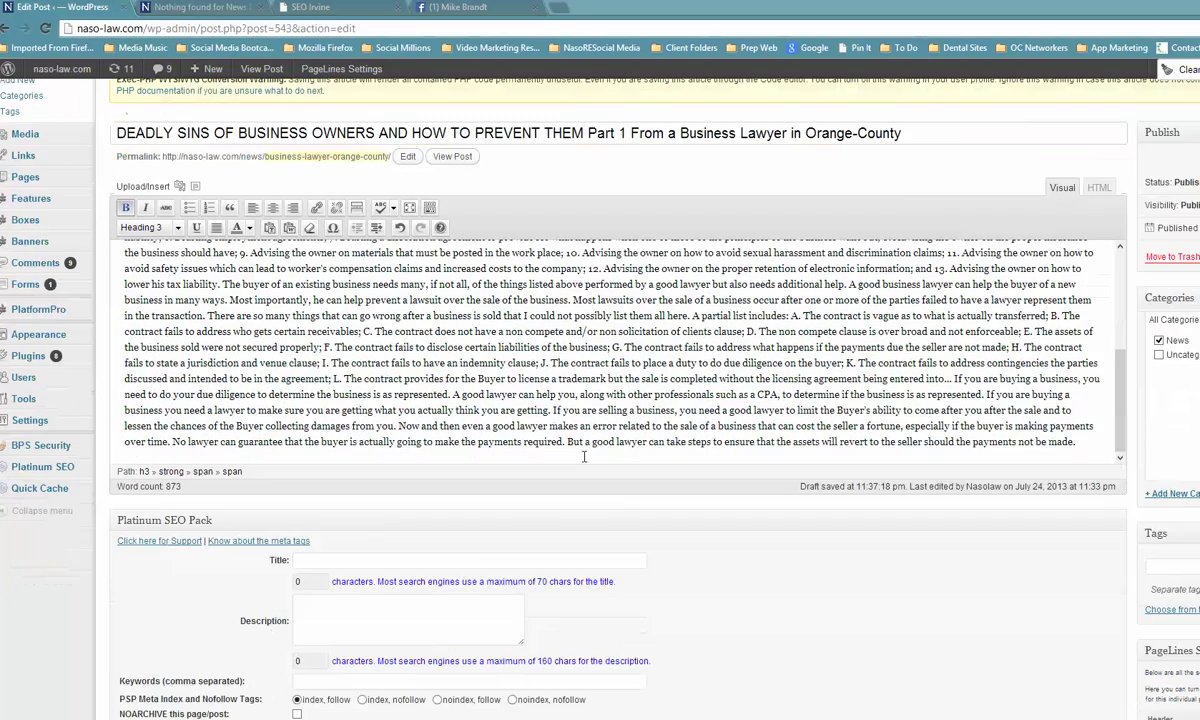
scroll(595, 477, "down", 6)
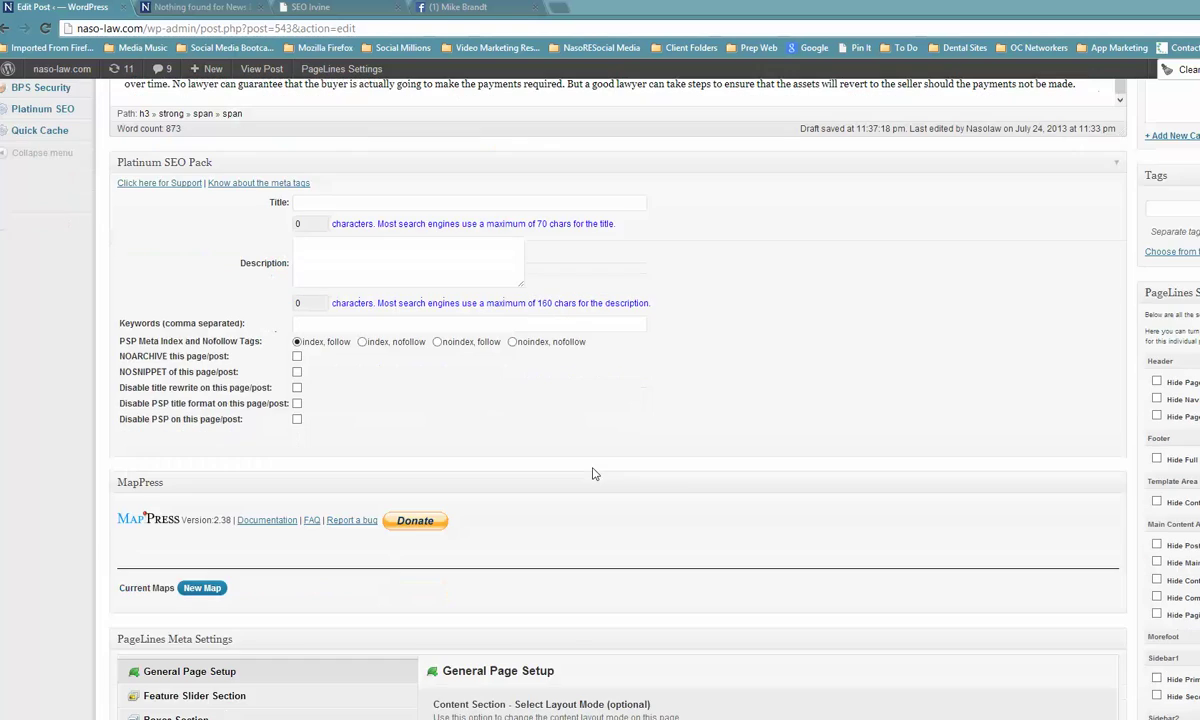
scroll(593, 473, "down", 3)
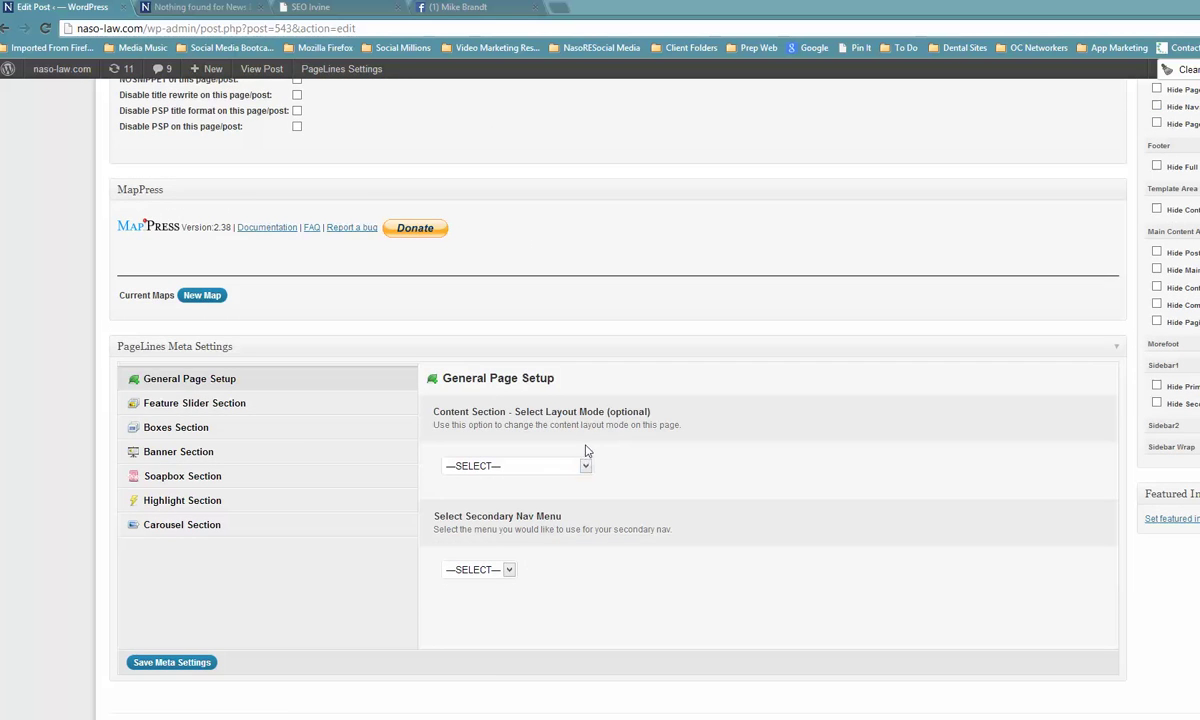
scroll(590, 455, "up", 4)
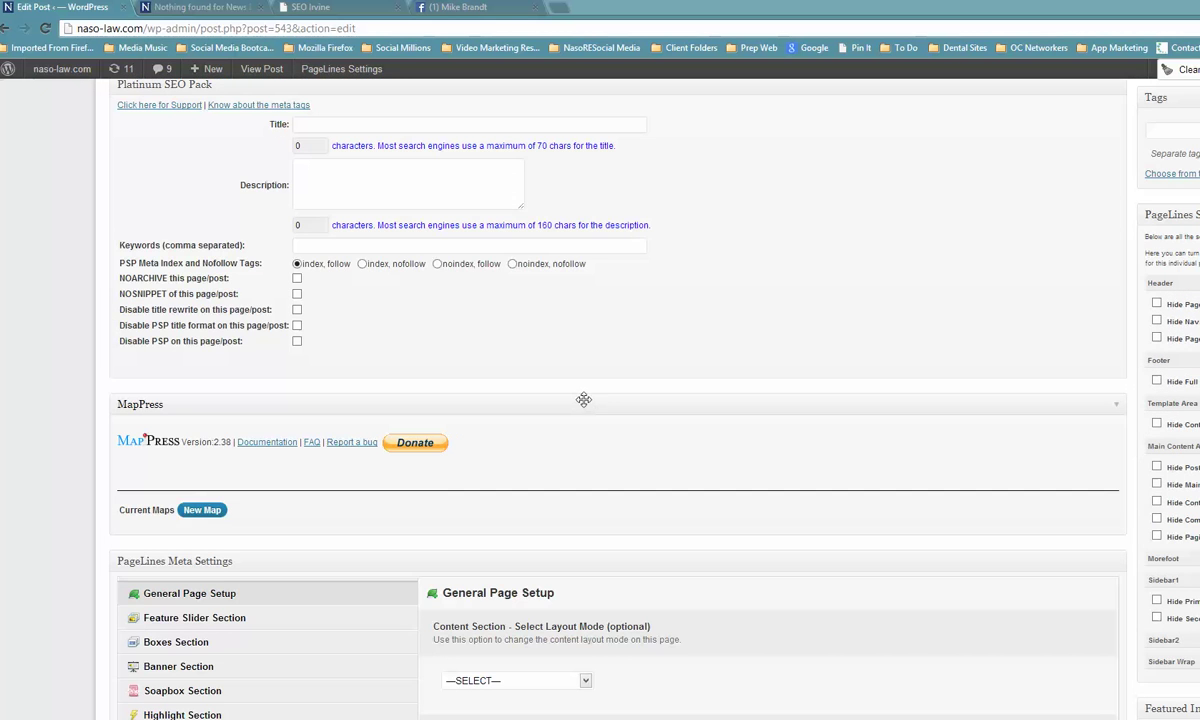
scroll(594, 390, "up", 4)
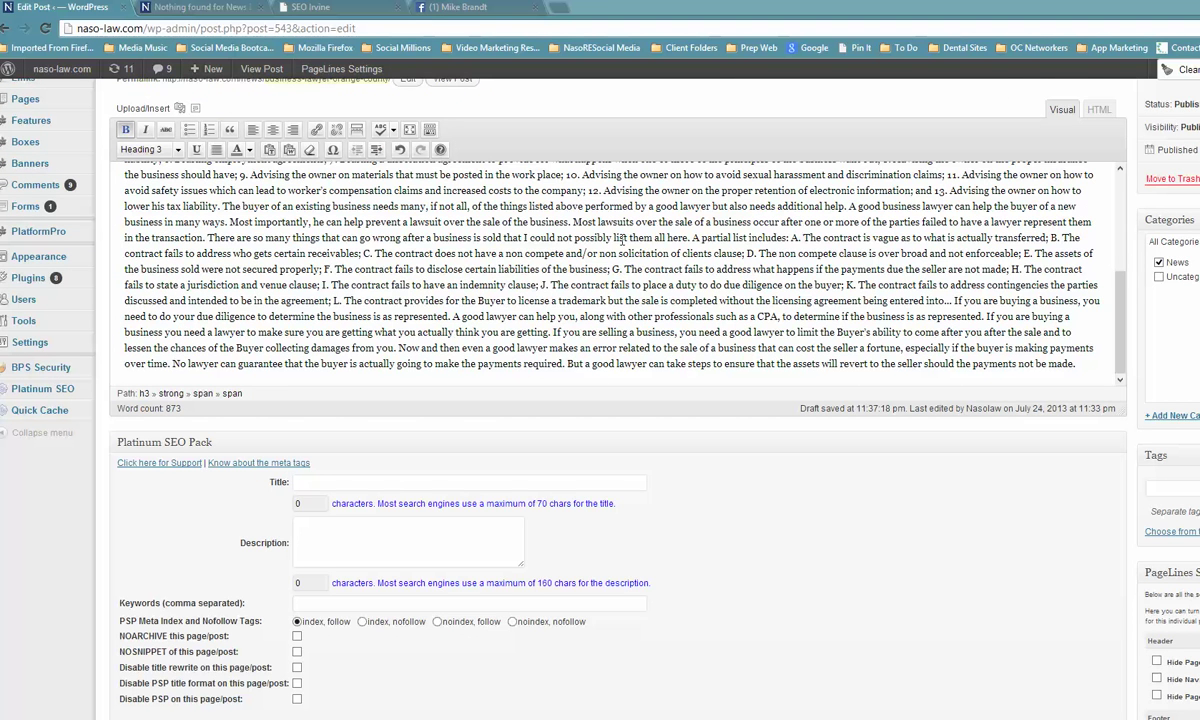
Paste Business-Lawyer-Orange-County into the Platinum SEO title and description fields.
left_click(381, 483)
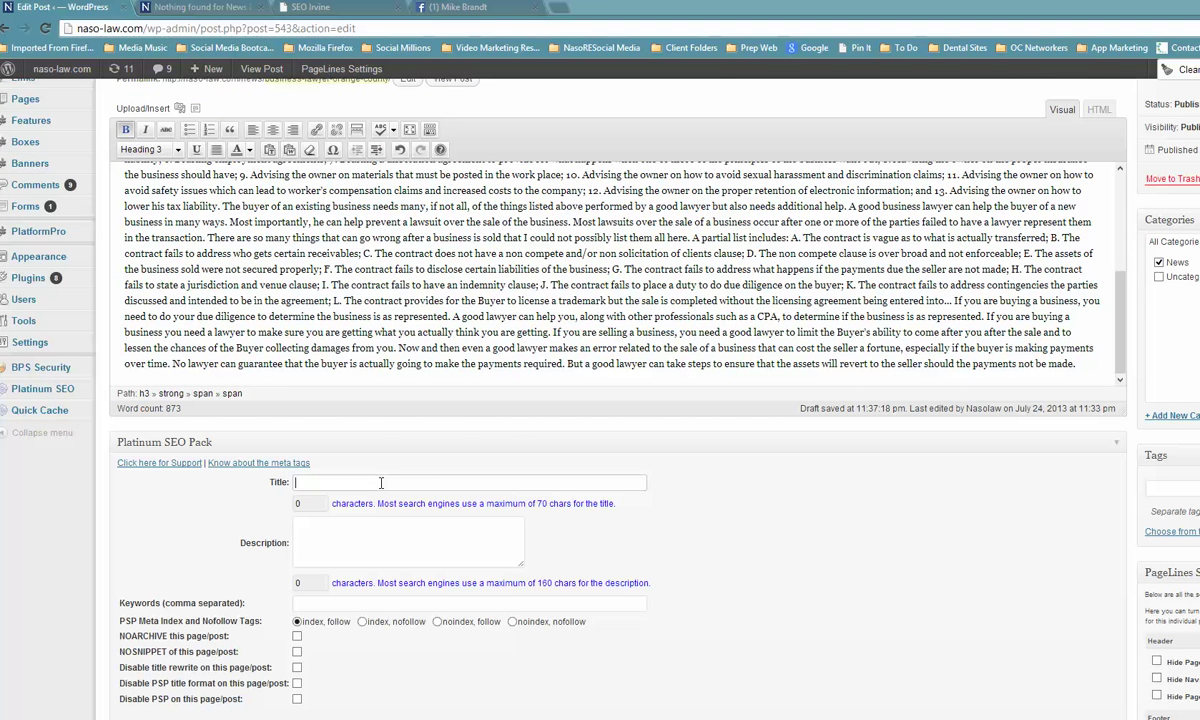
right_click(381, 483)
left_click(397, 262)
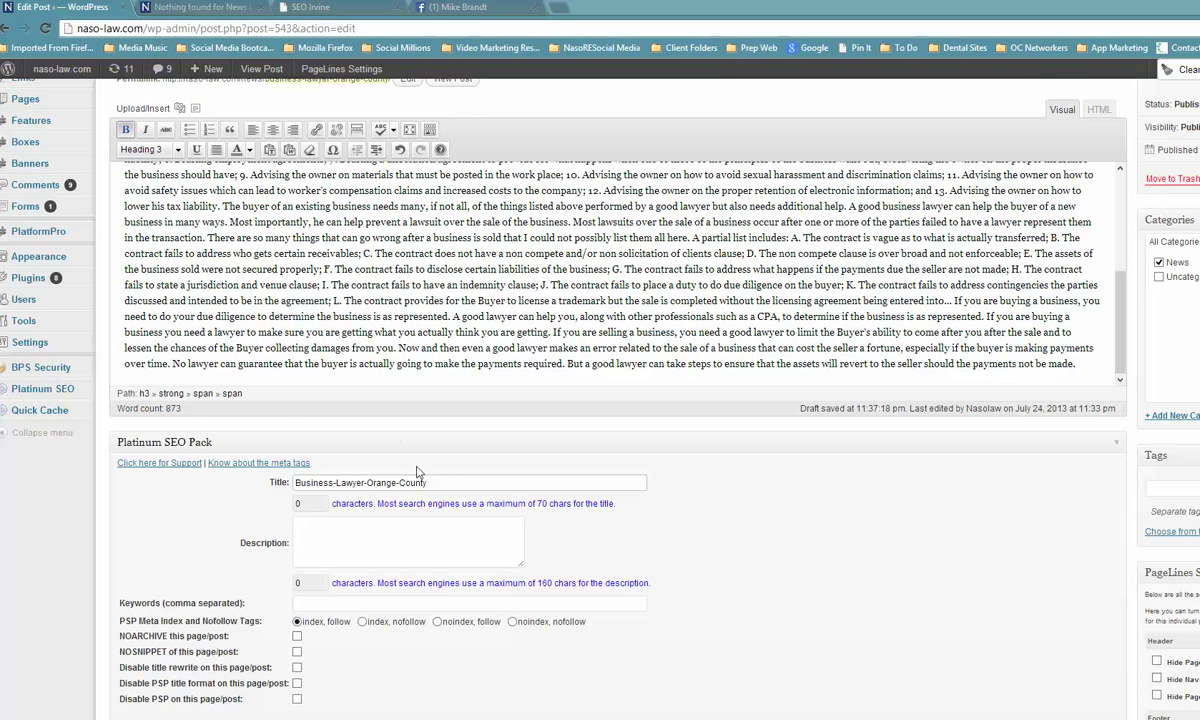
left_click(378, 542)
right_click(378, 542)
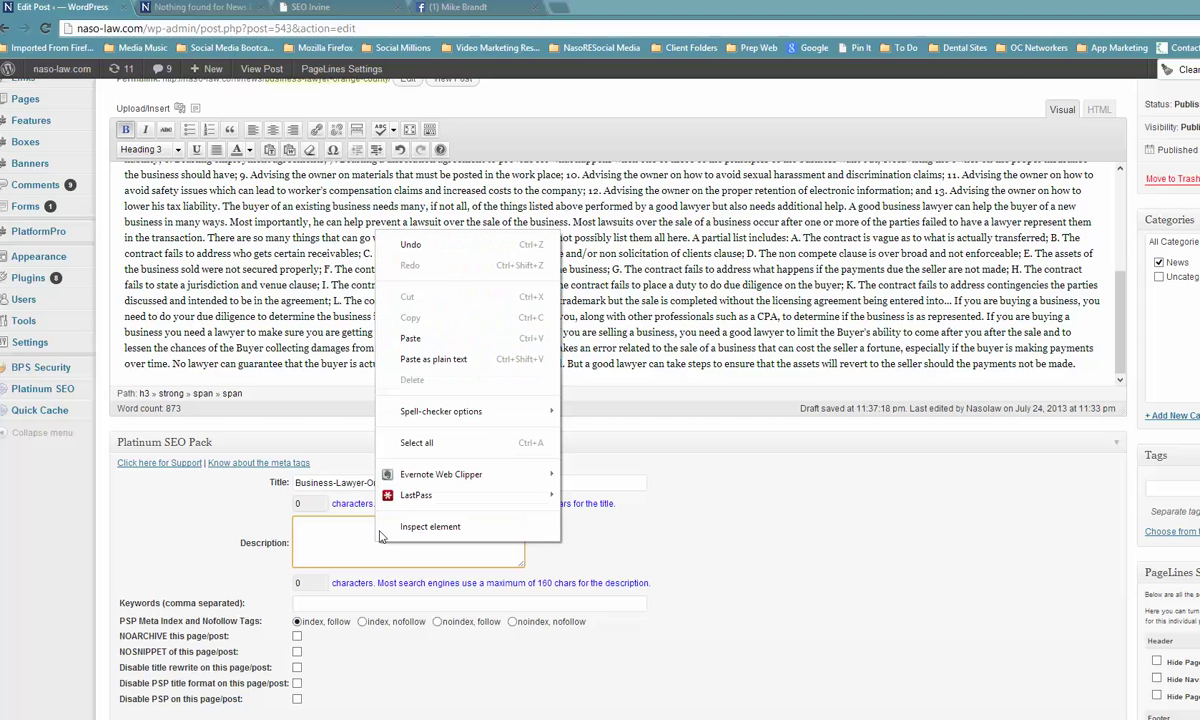
left_click(410, 339)
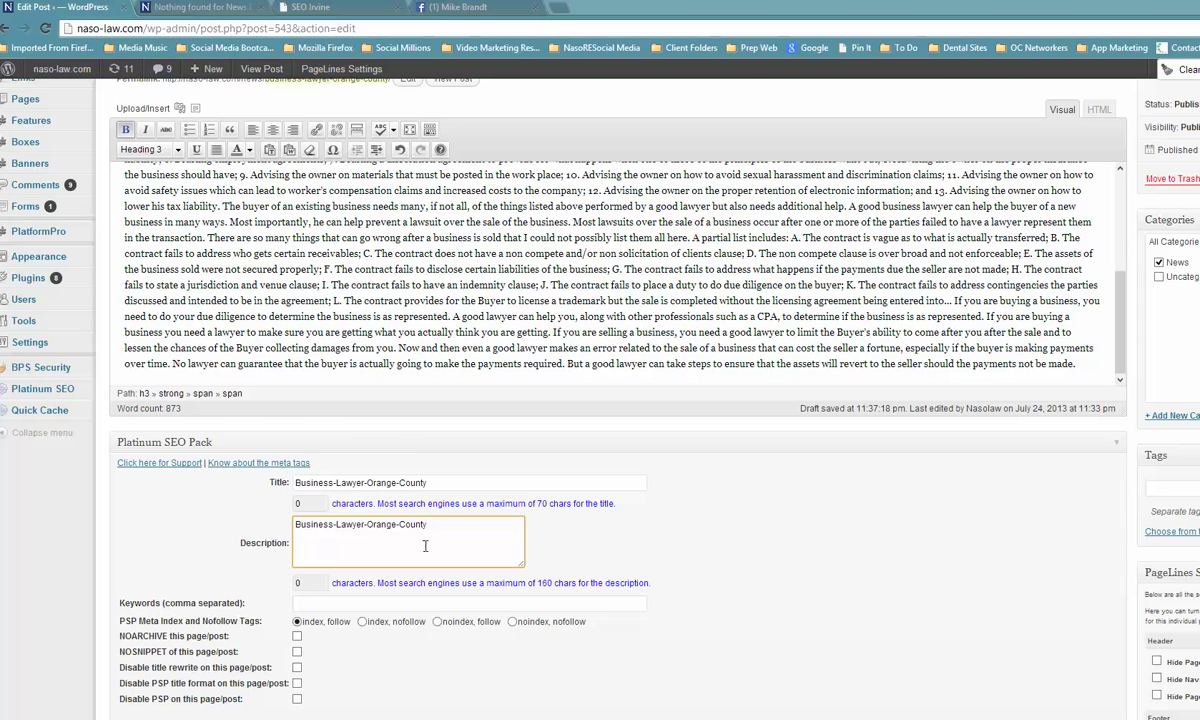
Set the SEO keywords to 'Business Lawyer Orange County,' with spaces replacing the hyphens.
scroll(400, 515, "down", 2)
scroll(428, 553, "down", 1)
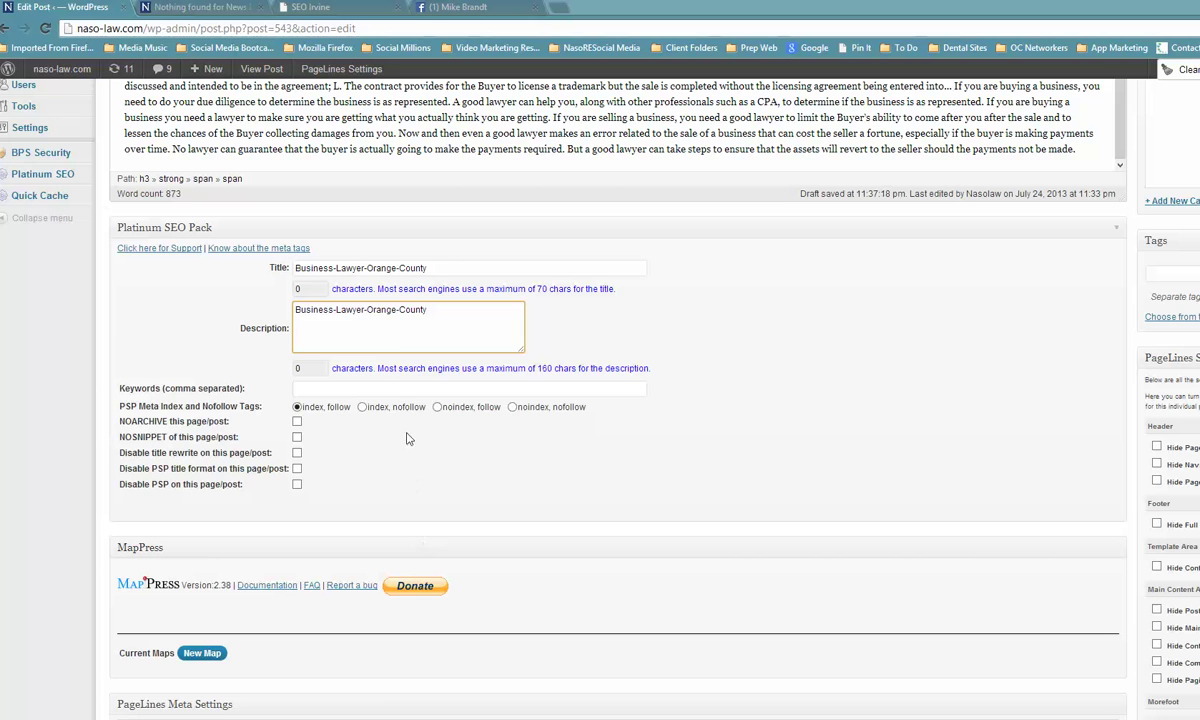
left_click(383, 389)
right_click(365, 388)
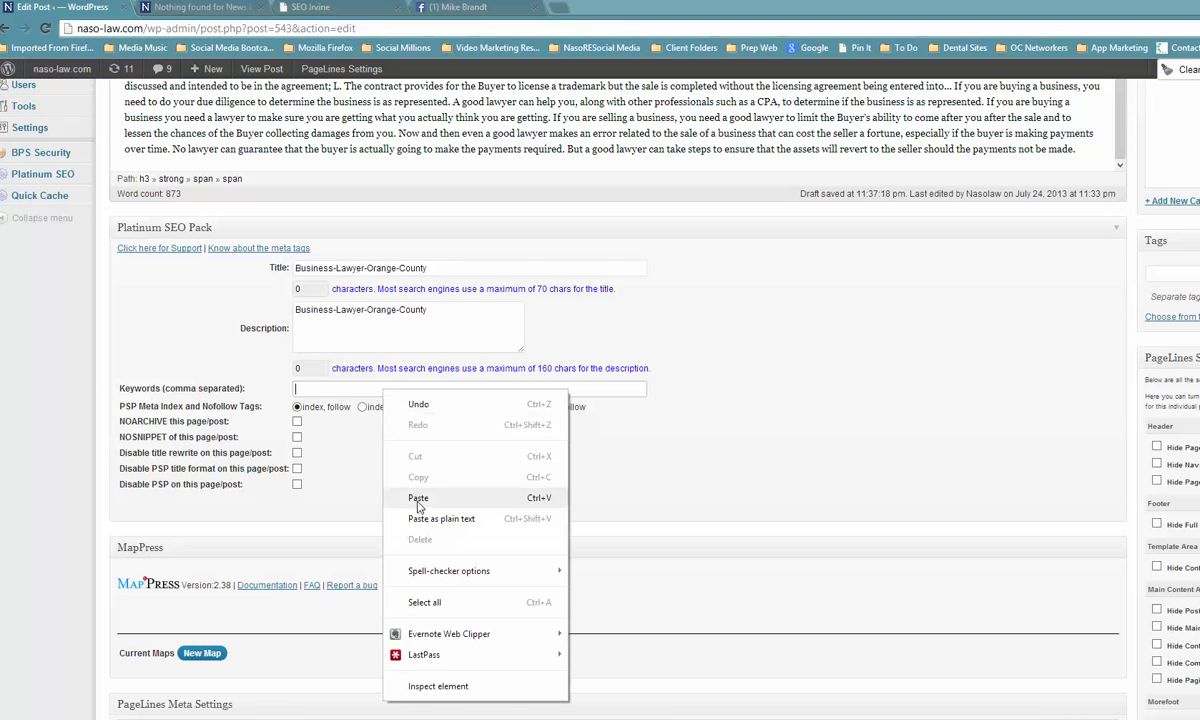
left_click(395, 474)
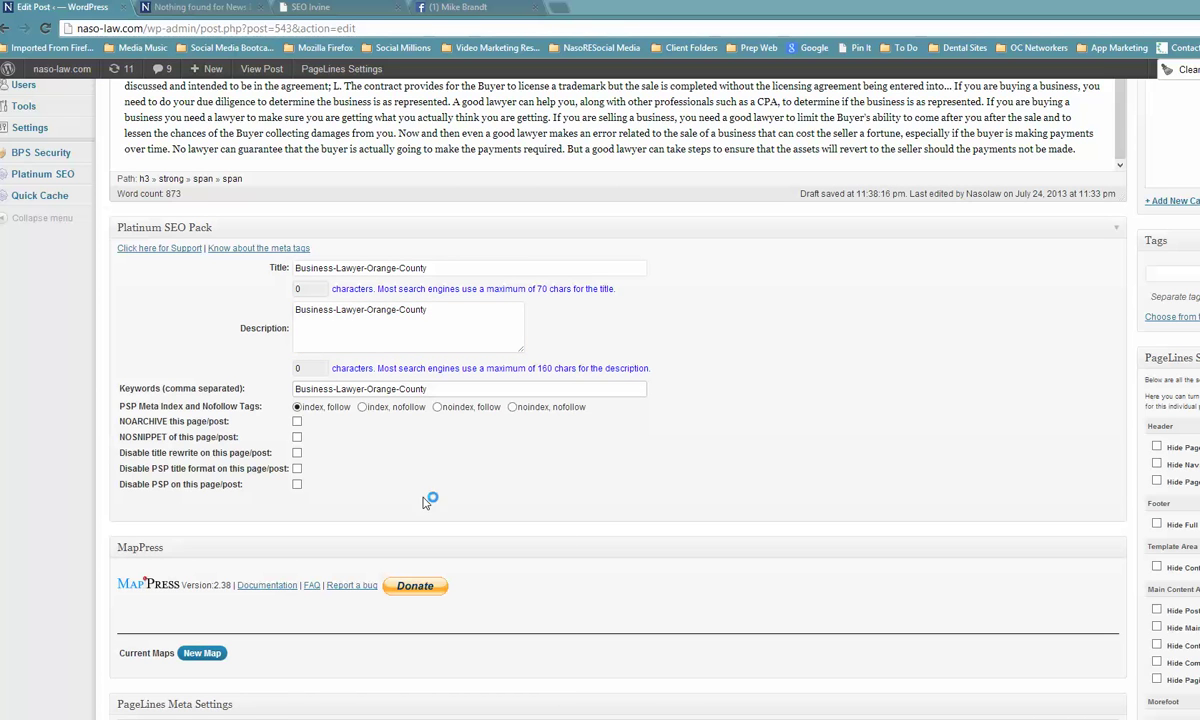
type(",")
left_click(399, 389)
key("BackSpace")
left_click(367, 389)
key("BackSpace")
left_click(336, 389)
key("BackSpace")
scroll(522, 511, "up", 5)
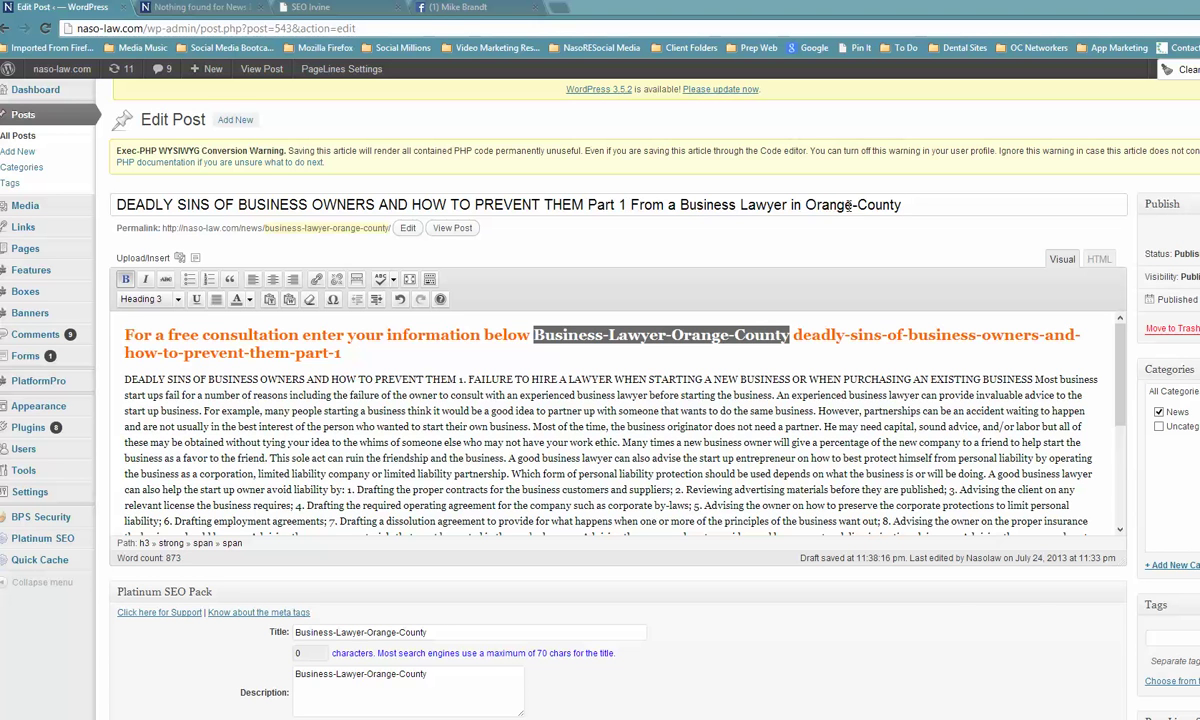
scroll(551, 410, "down", 5)
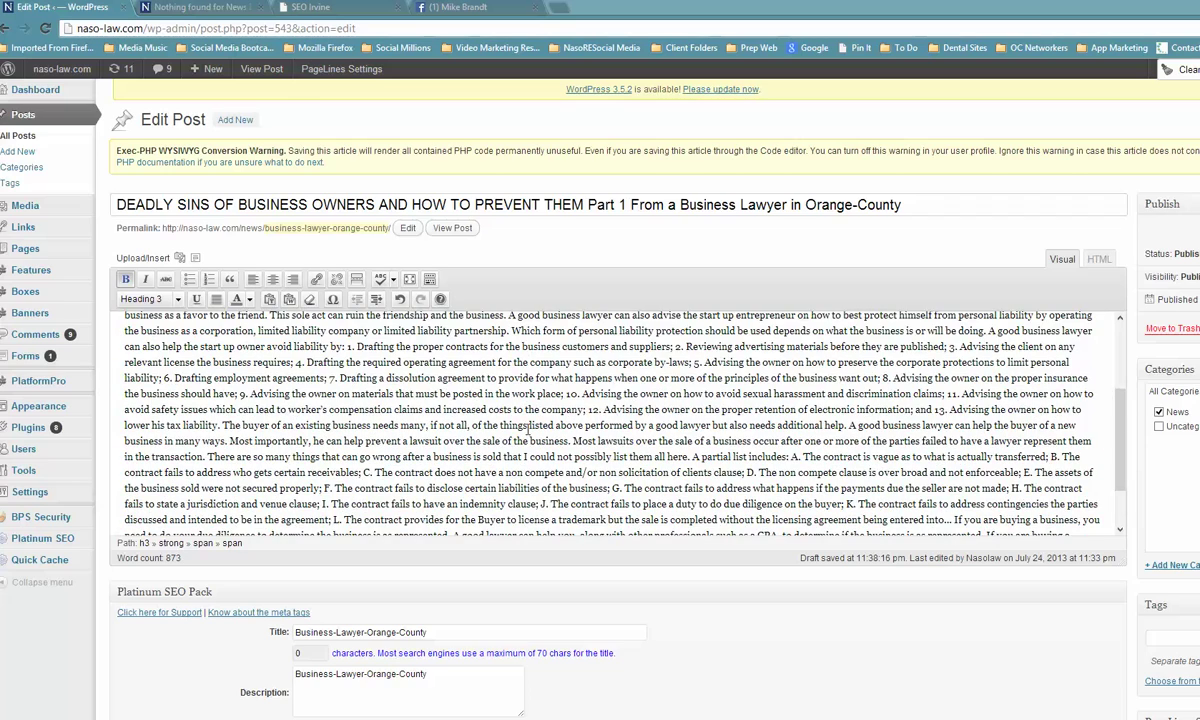
scroll(540, 440, "down", 1)
scroll(540, 440, "down", 3)
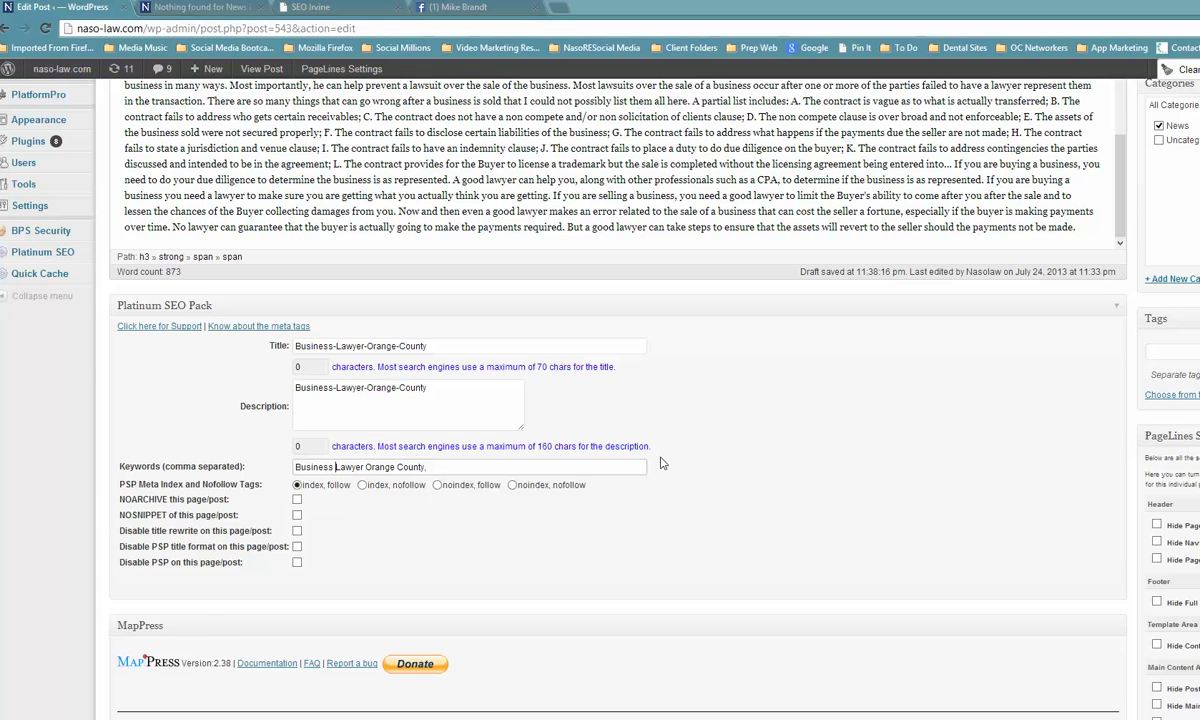
scroll(622, 434, "up", 5)
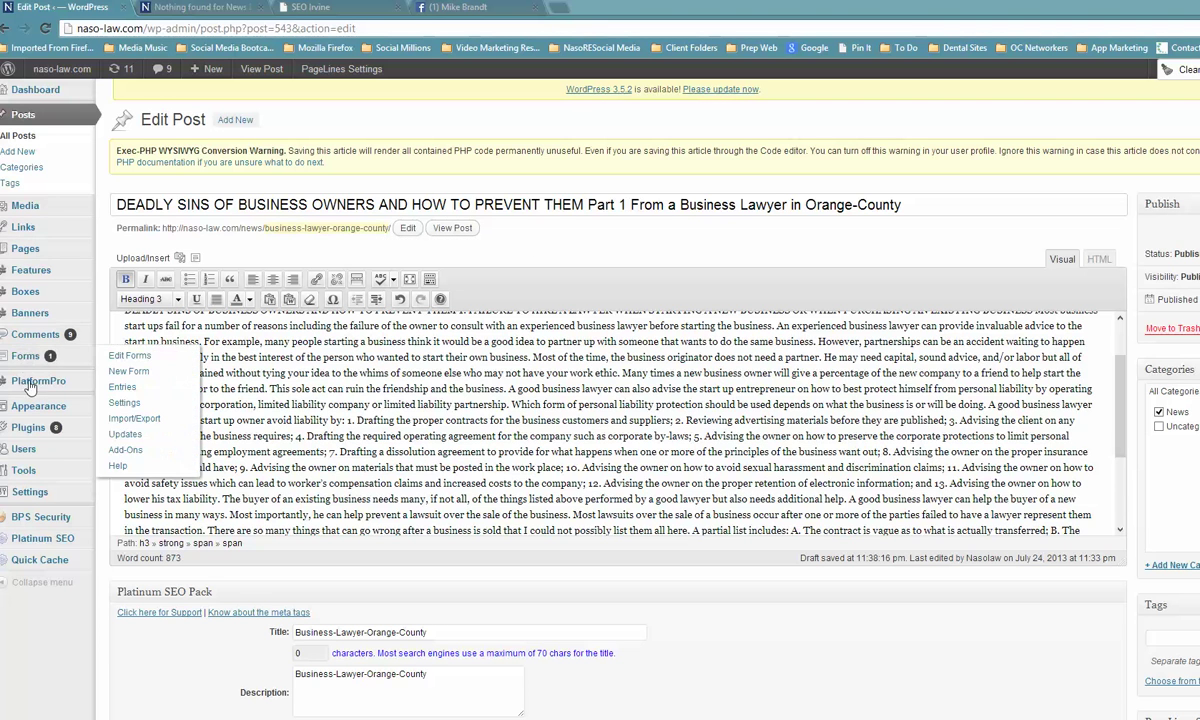
Leave the post editor for the Installed Plugins page and scroll through the 16 plugins.
left_click(27, 428)
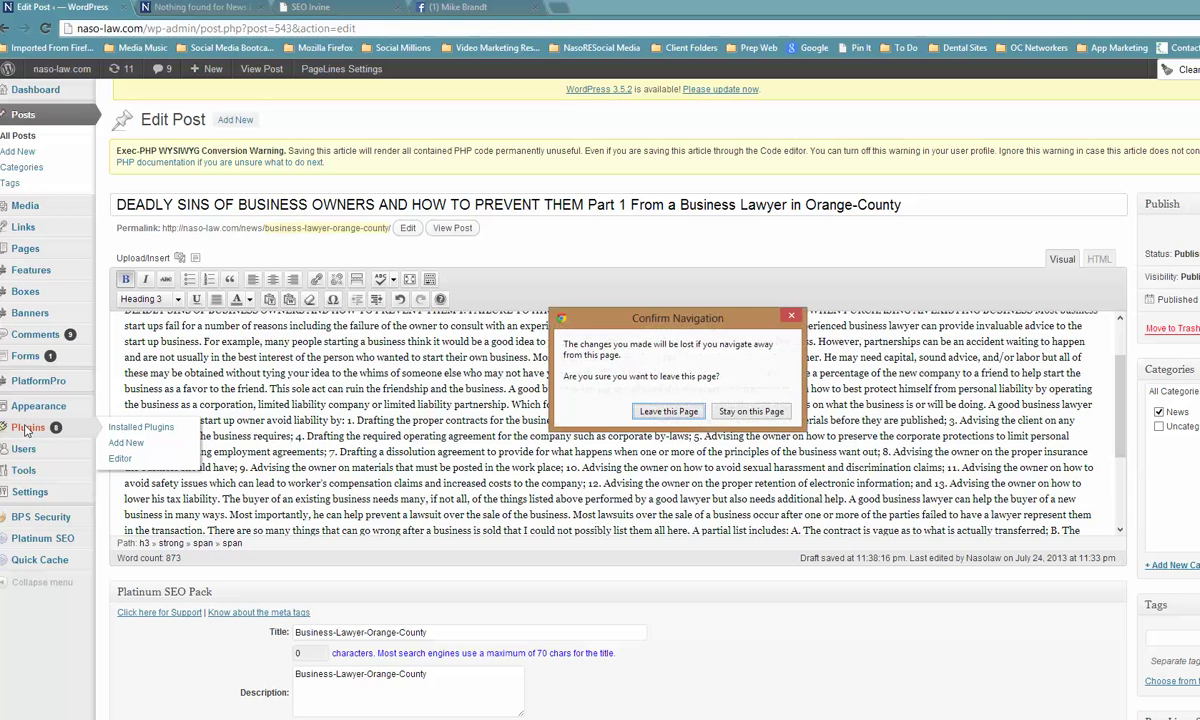
left_click(668, 411)
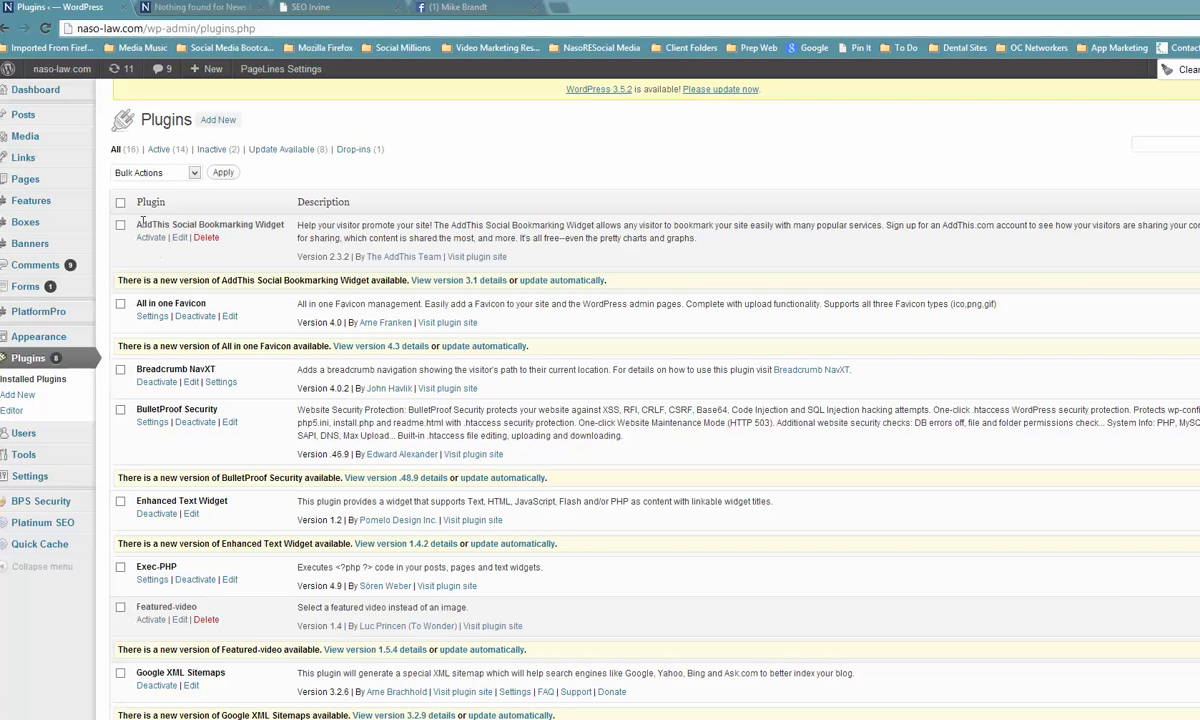
scroll(195, 320, "down", 2)
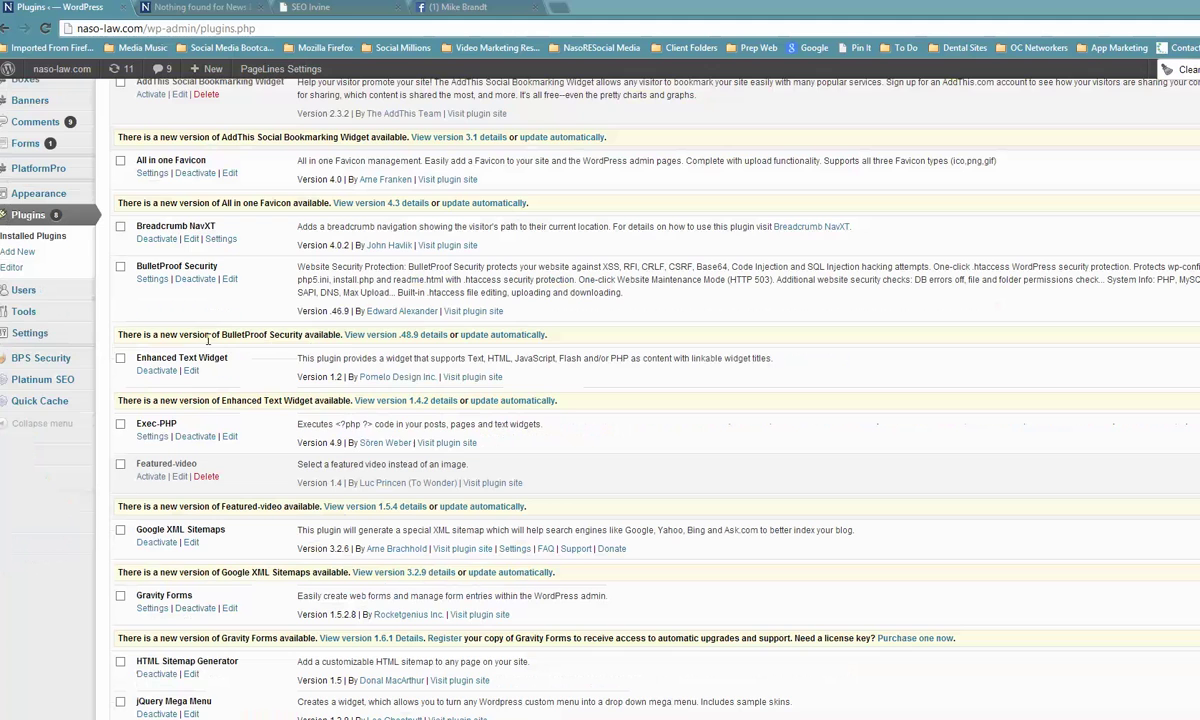
scroll(218, 390, "down", 2)
scroll(222, 390, "down", 2)
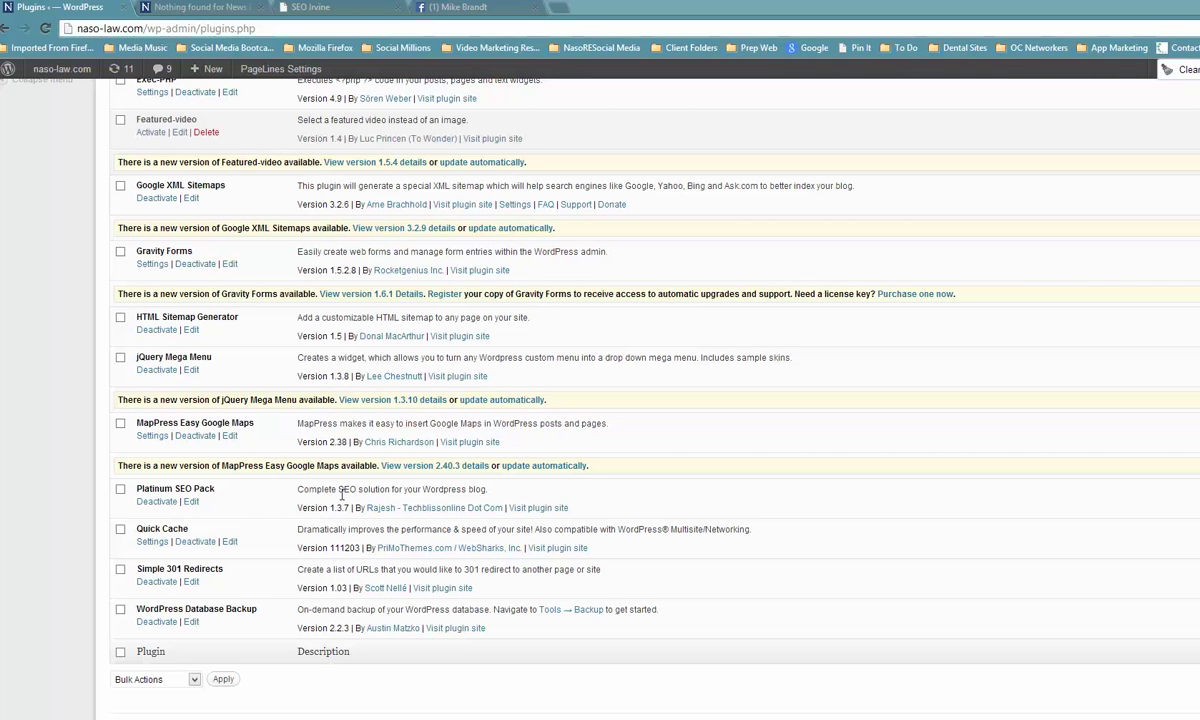
scroll(322, 437, "up", 5)
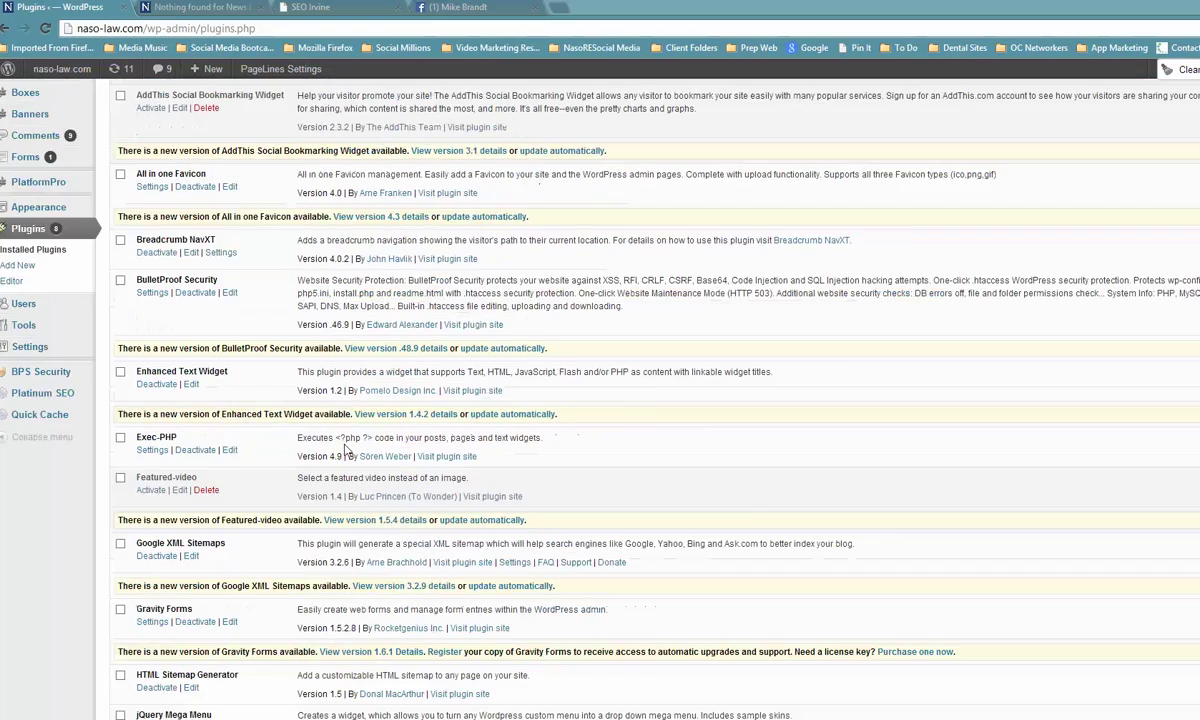
Return to the Drive Traffic Media homepage via Facebook and highlight the free-consultation phone number.
left_click(310, 9)
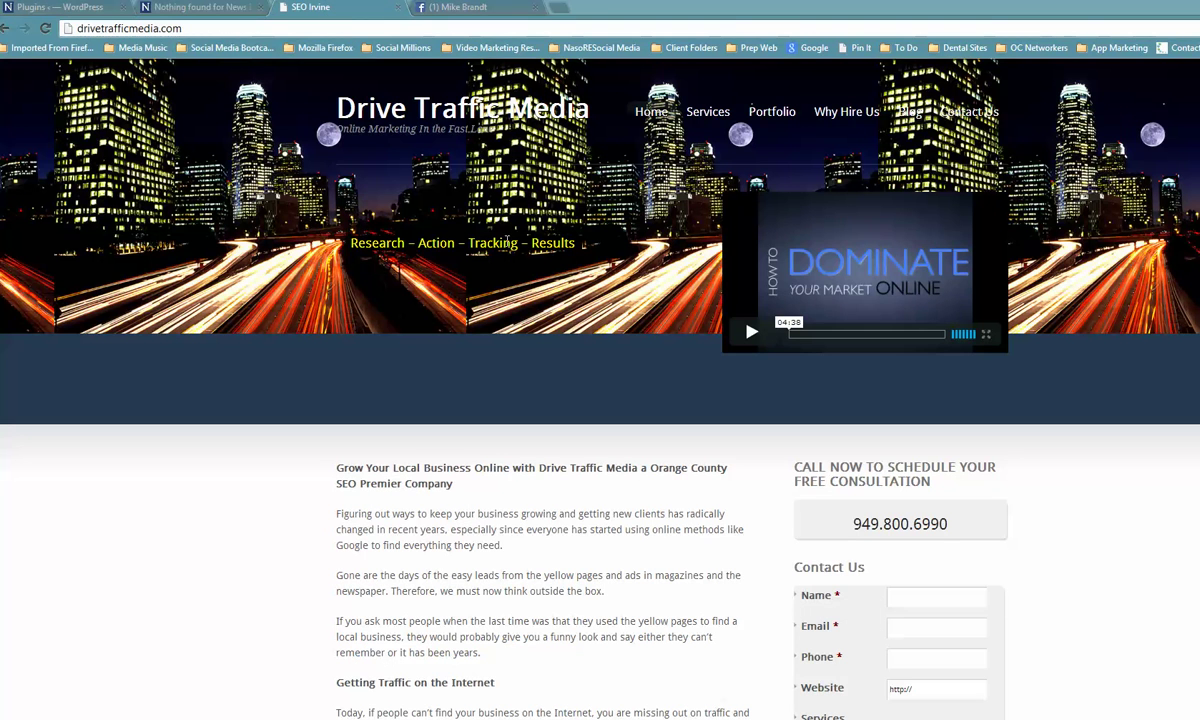
left_click(457, 9)
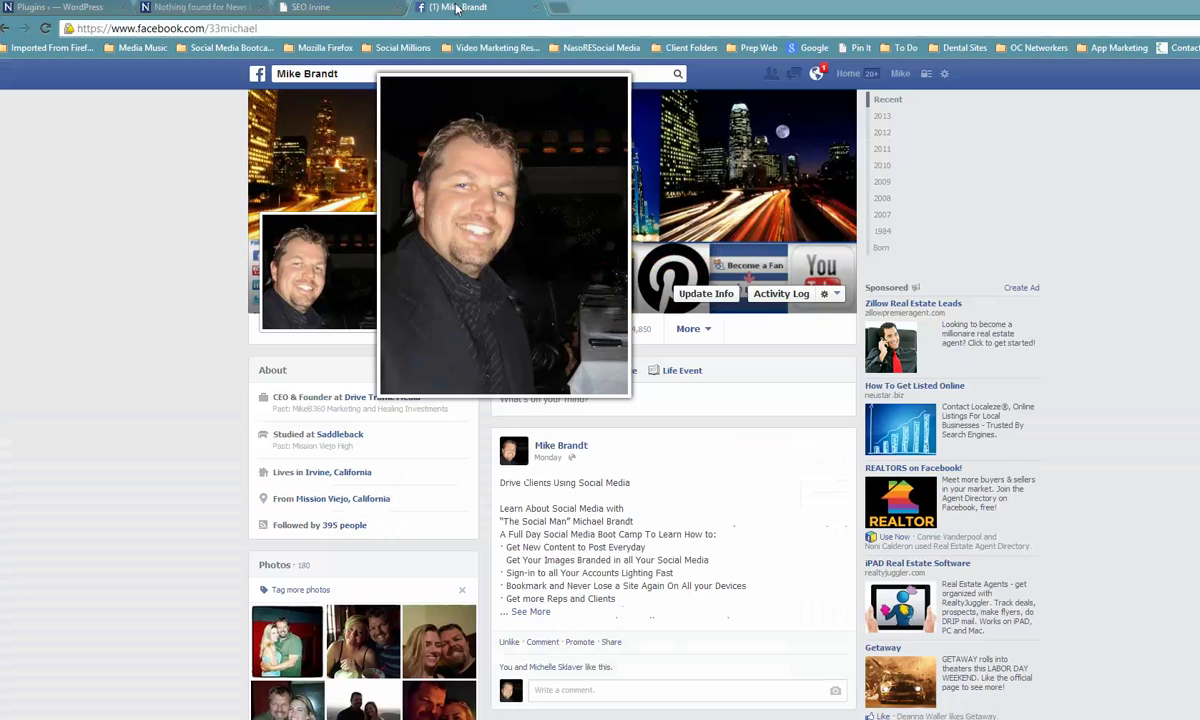
mouse_move(342, 281)
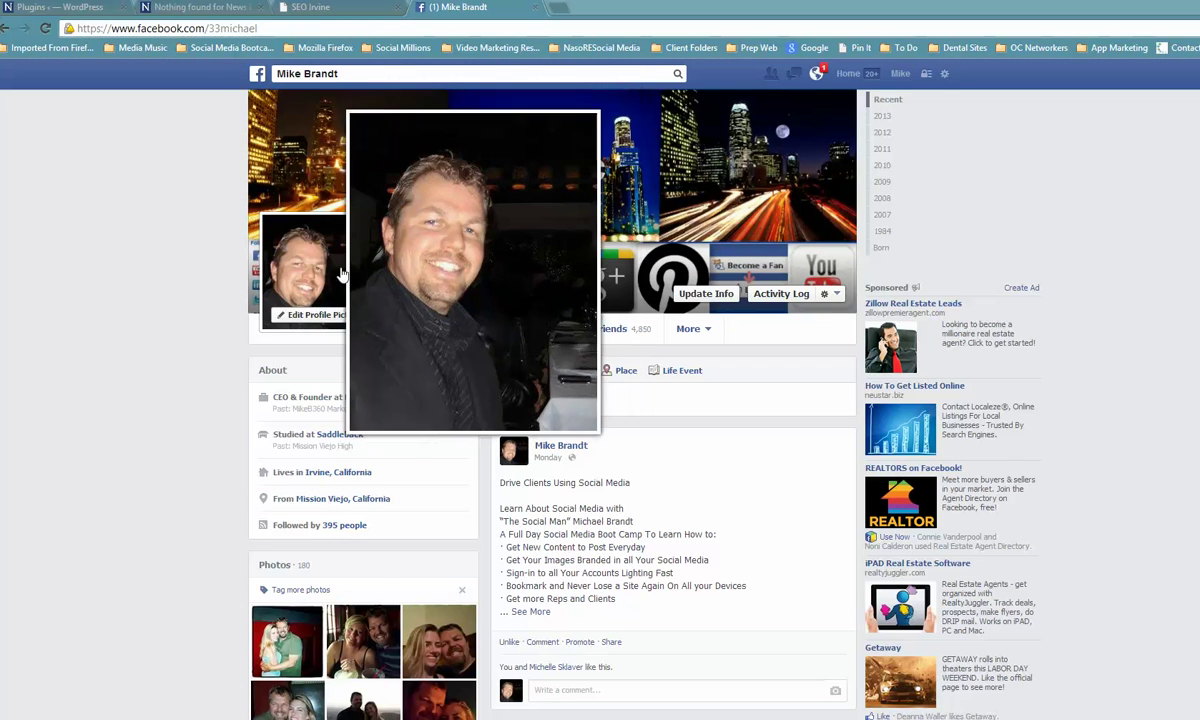
left_click(325, 8)
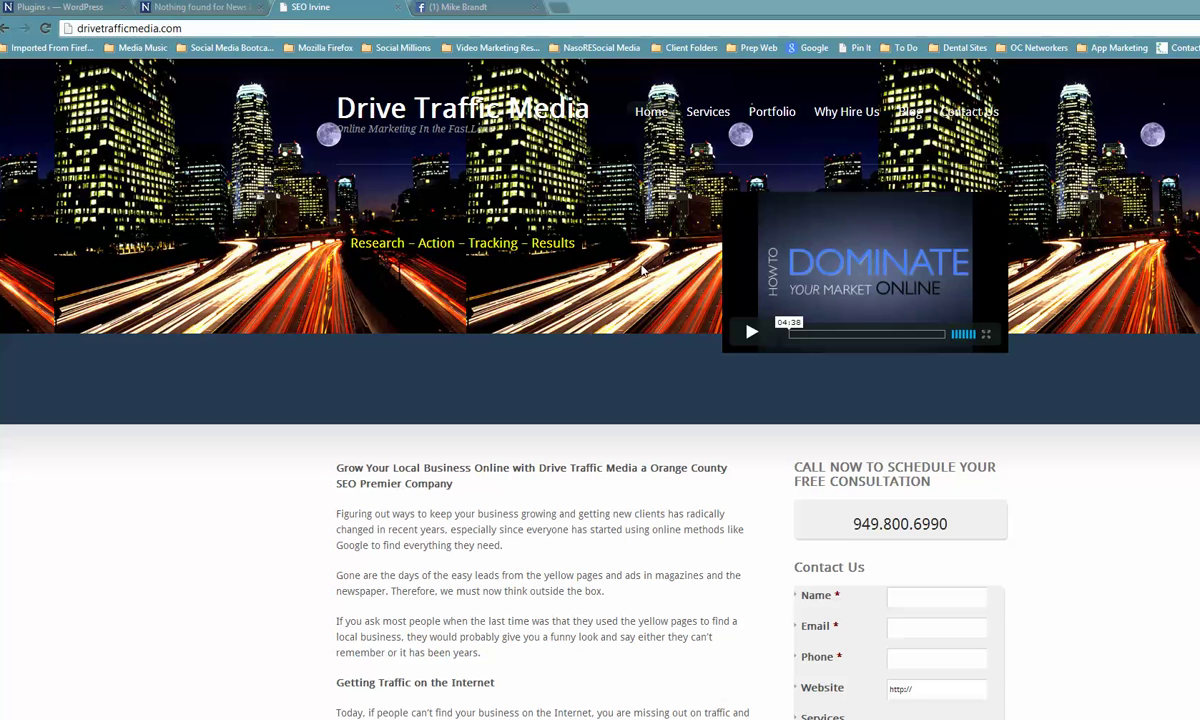
left_click_drag(977, 526, 840, 517)
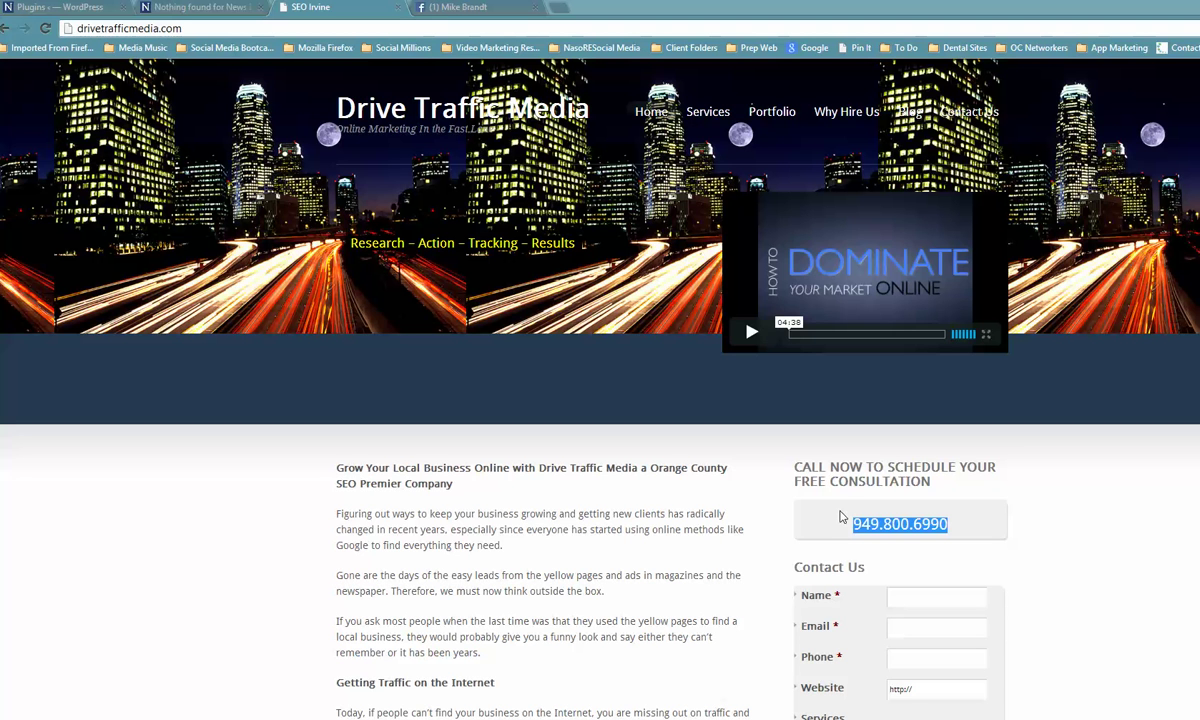